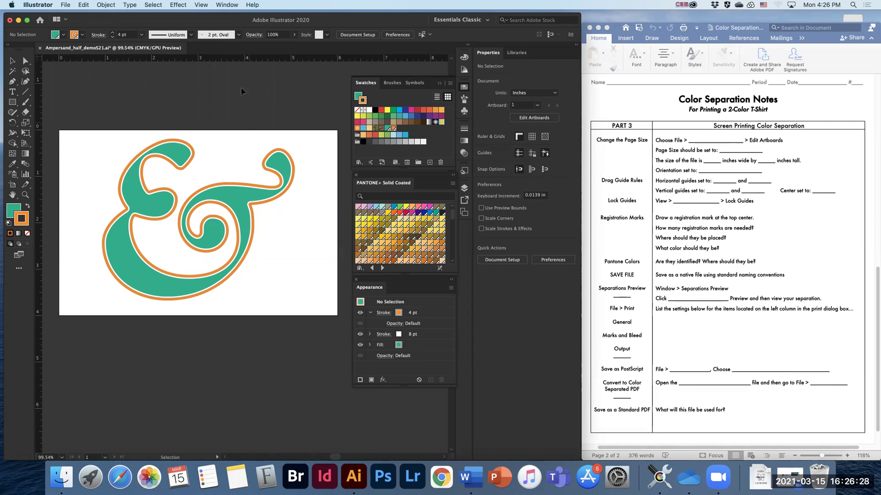
Change the artboard to the Tabloid preset in portrait orientation, 11 in wide by 17 in high, and leave artboard editing
click(66, 5)
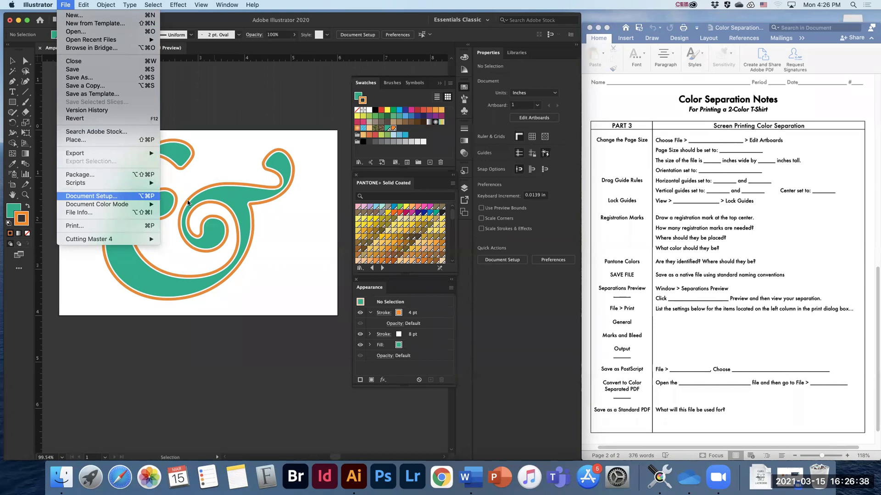
click(120, 198)
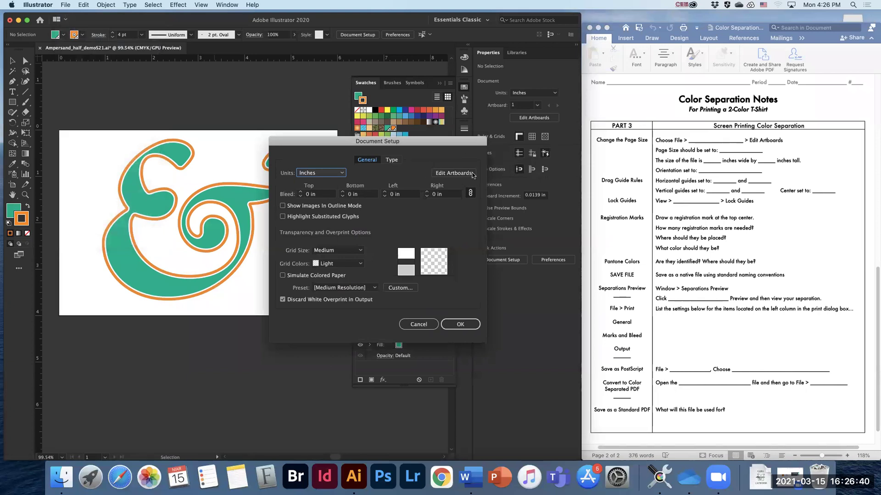
click(453, 173)
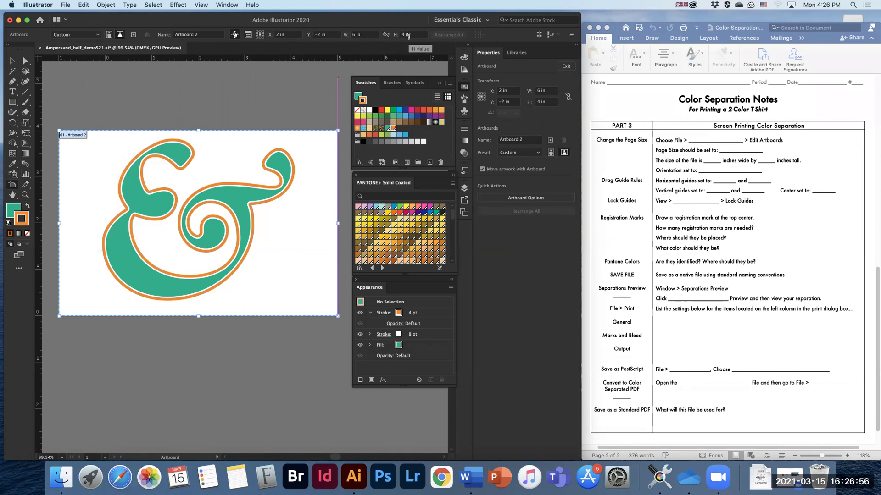
click(356, 34)
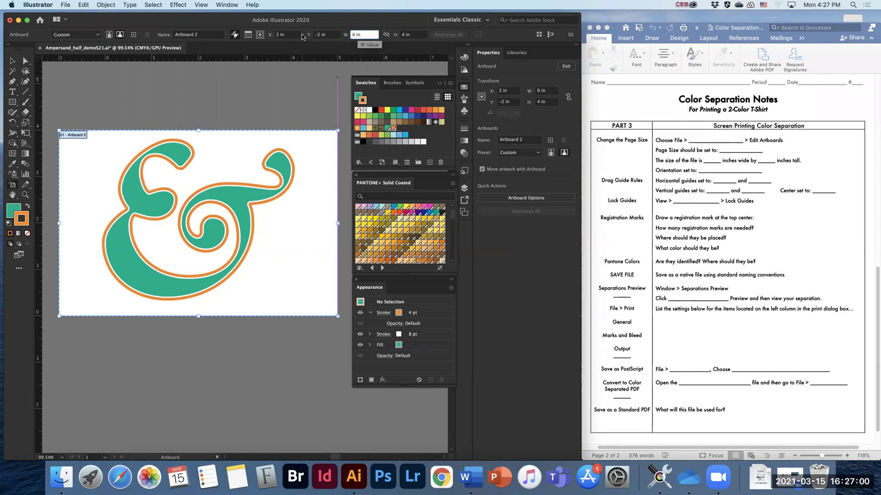
click(96, 35)
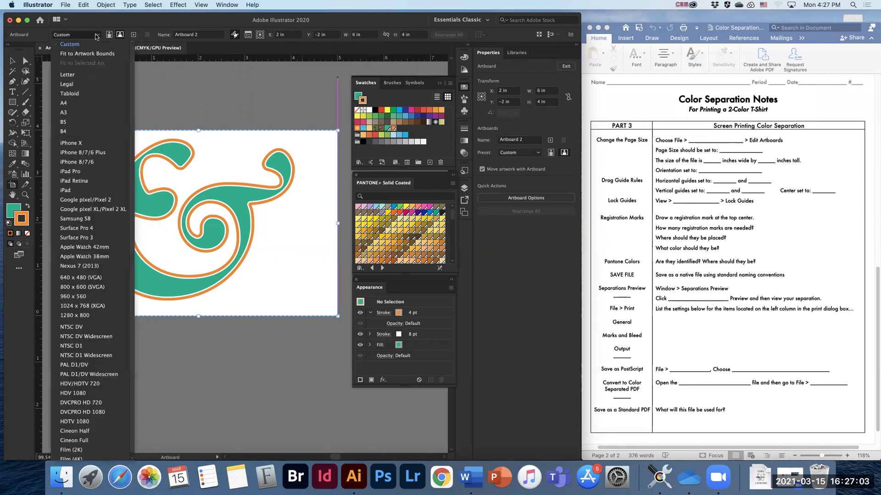
click(76, 94)
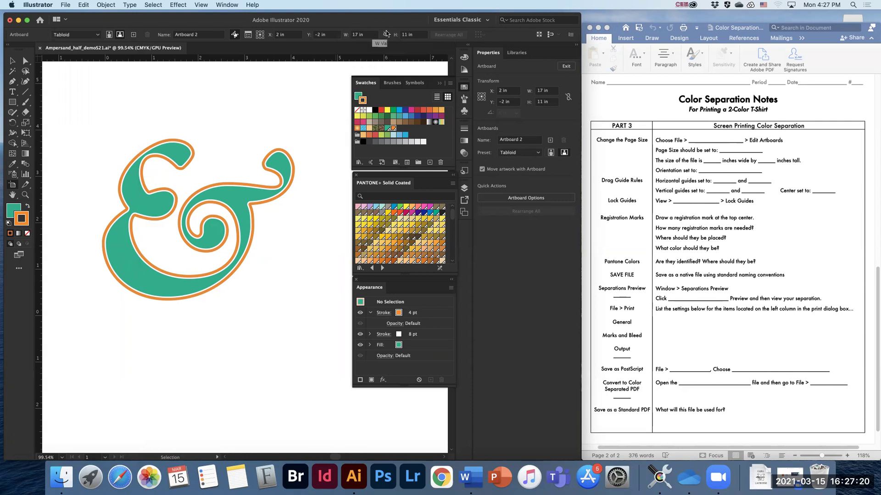
click(109, 36)
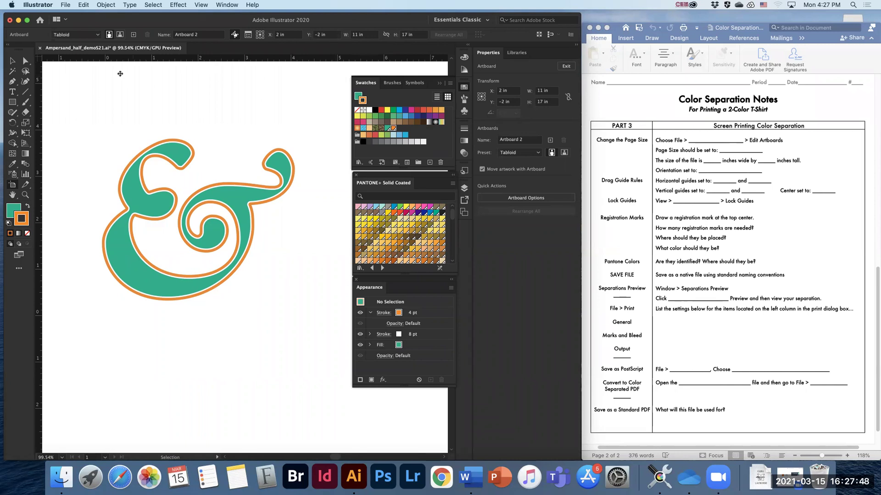
click(13, 61)
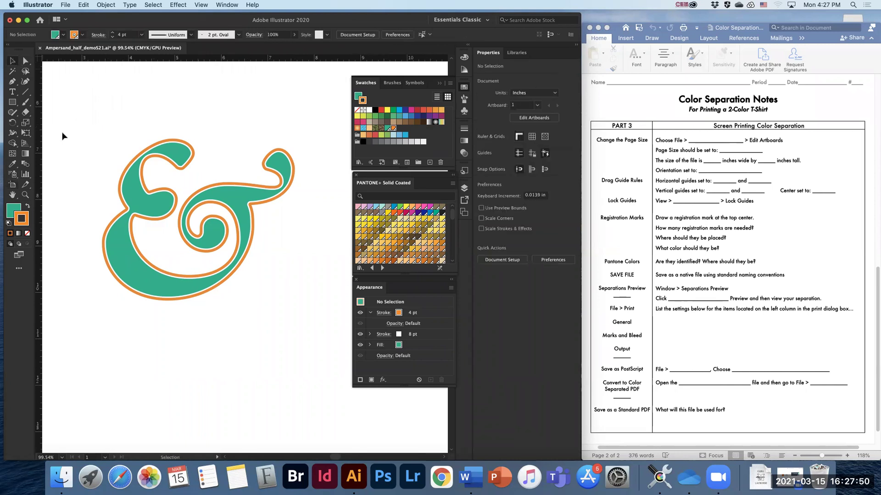
Show the whole artboard and dock the floating Appearance panel as an icon
double_click(14, 196)
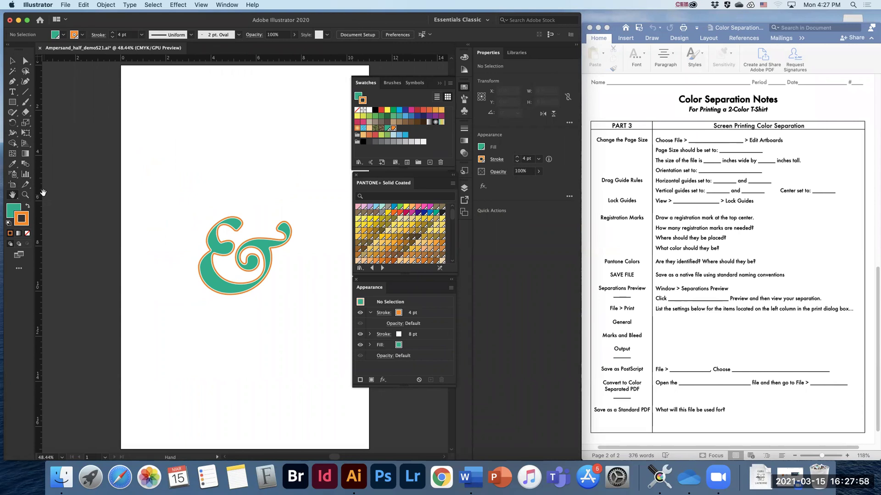
scroll(138, 194, right, 3)
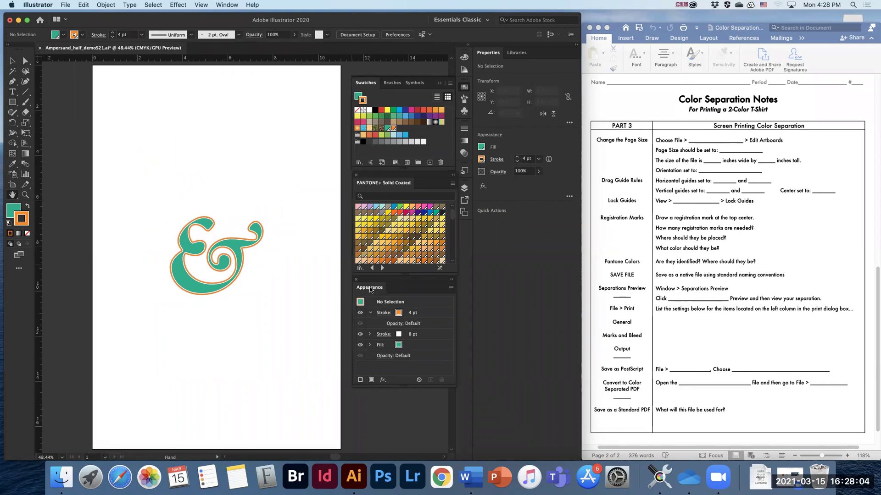
drag(369, 289, 467, 232)
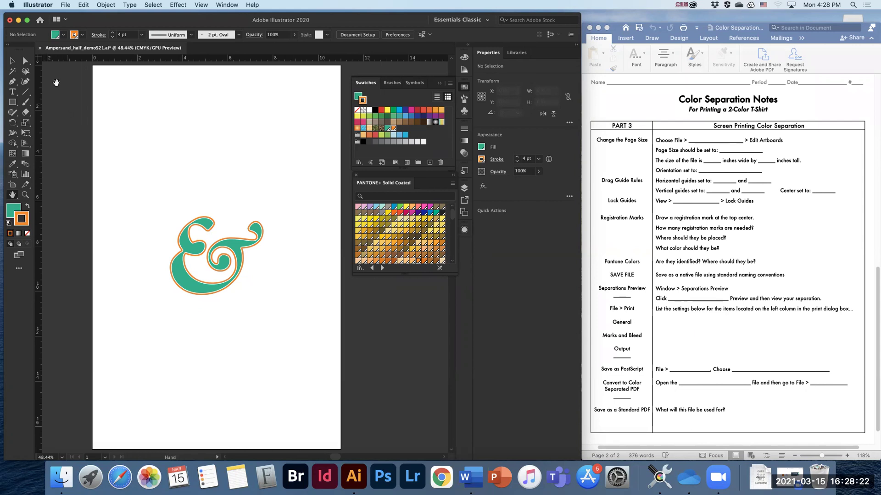
Place horizontal guides at about 2 in and 15 in, and vertical guides at about 2, 9 and 5.5 in
click(13, 61)
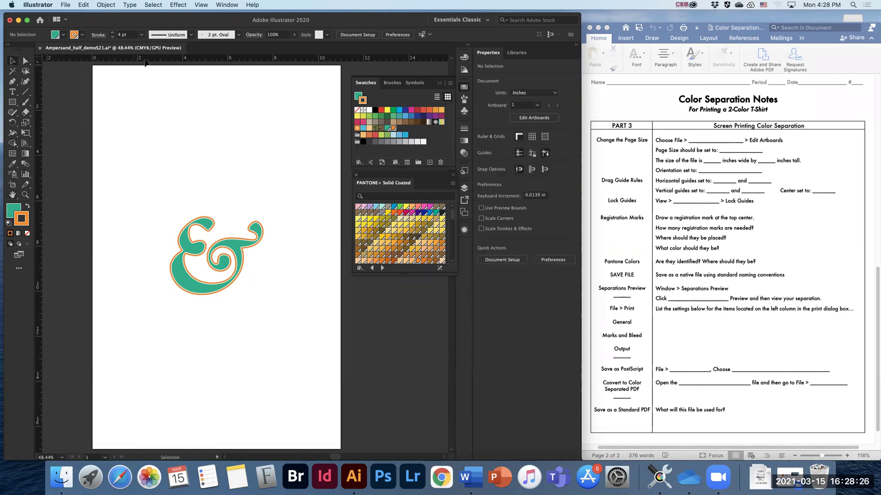
drag(131, 61, 159, 405)
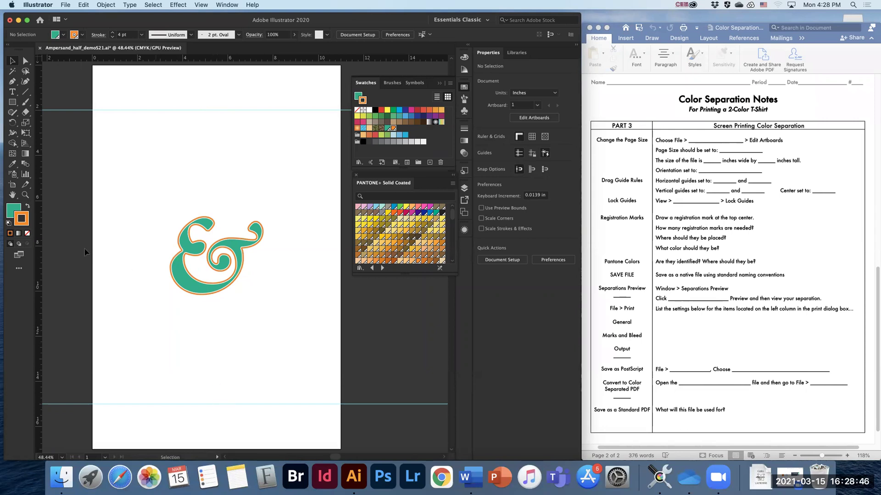
drag(39, 236, 137, 232)
drag(39, 232, 296, 242)
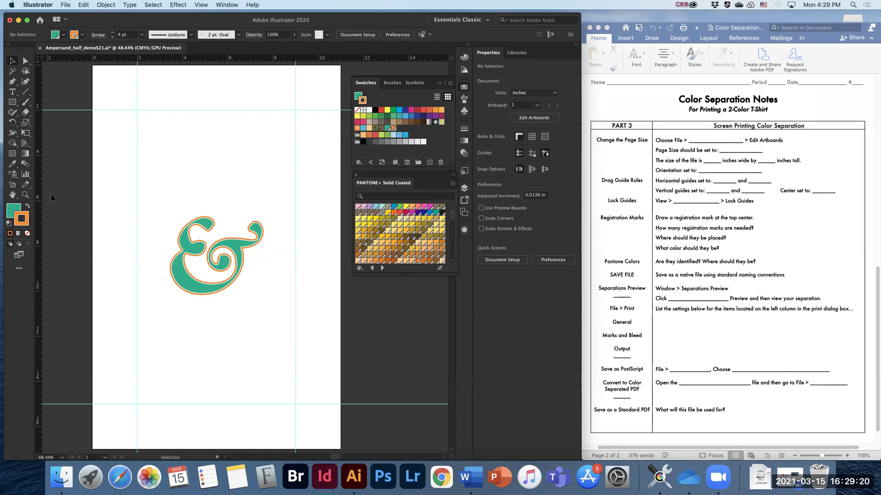
drag(40, 198, 212, 201)
mouse_move(211, 198)
mouse_down()
mouse_move(204, 198)
mouse_move(216, 197)
mouse_up()
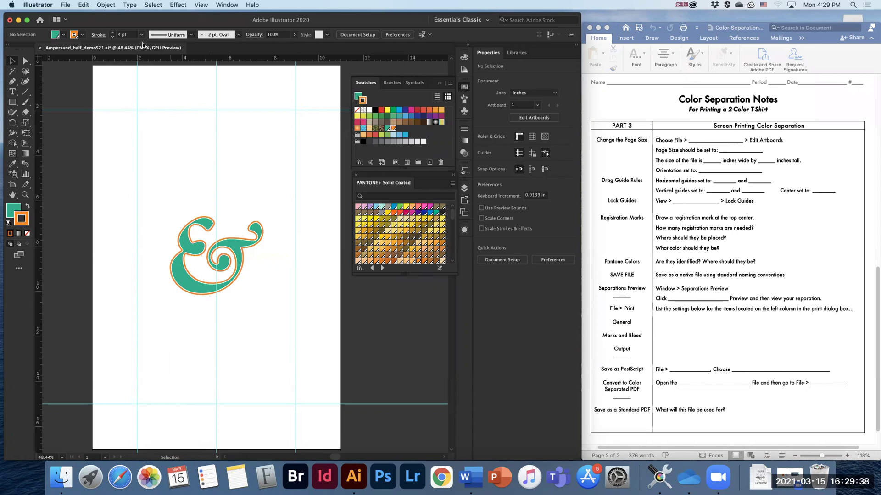
Unlock the guides and select the vertical guide at about 9 in
click(202, 5)
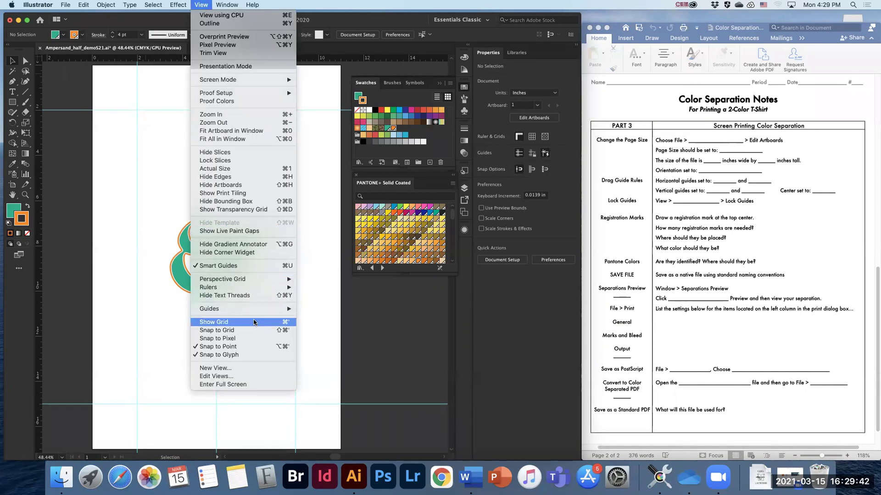
mouse_move(252, 312)
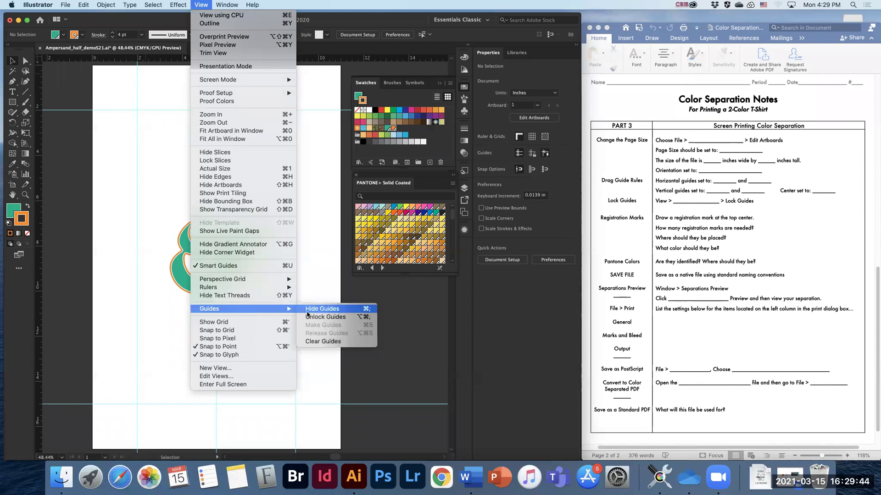
click(334, 319)
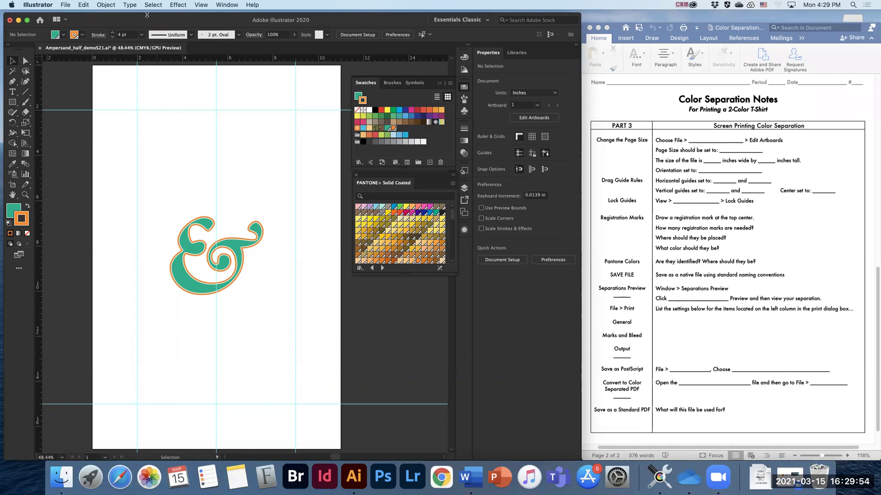
mouse_move(295, 165)
mouse_down()
mouse_move(304, 166)
mouse_move(295, 166)
mouse_up()
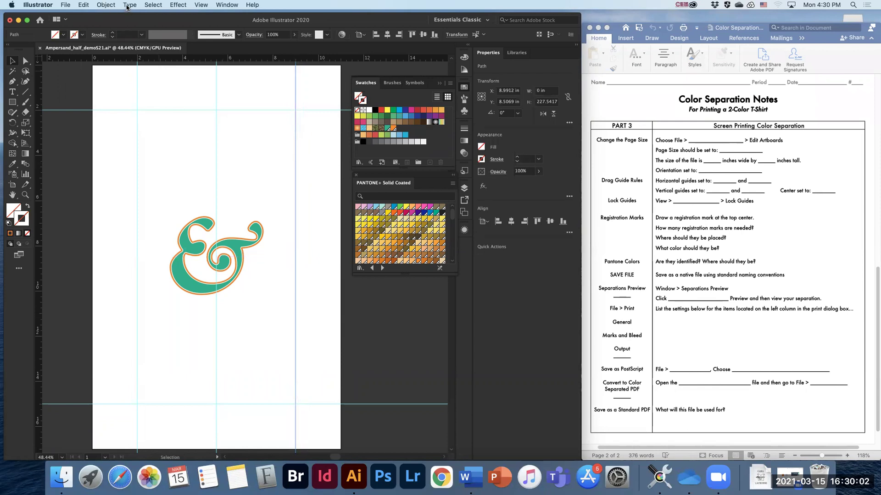
Lock all the guides on the artboard
click(203, 6)
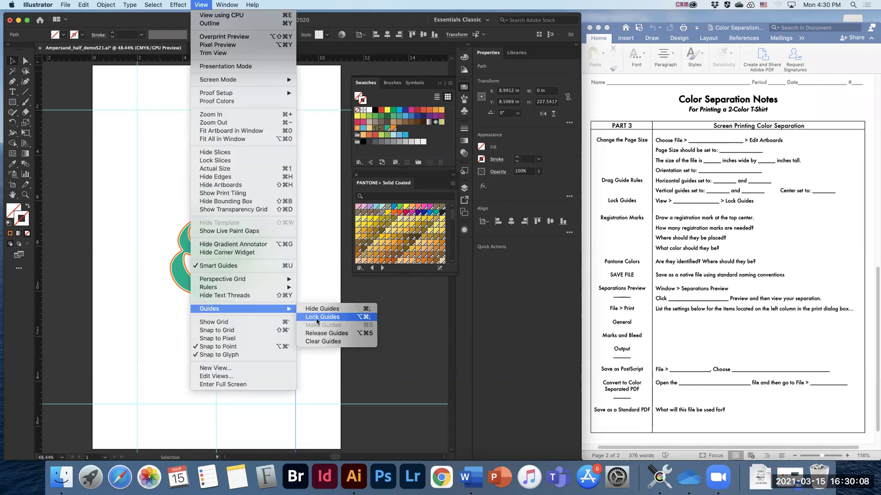
click(317, 320)
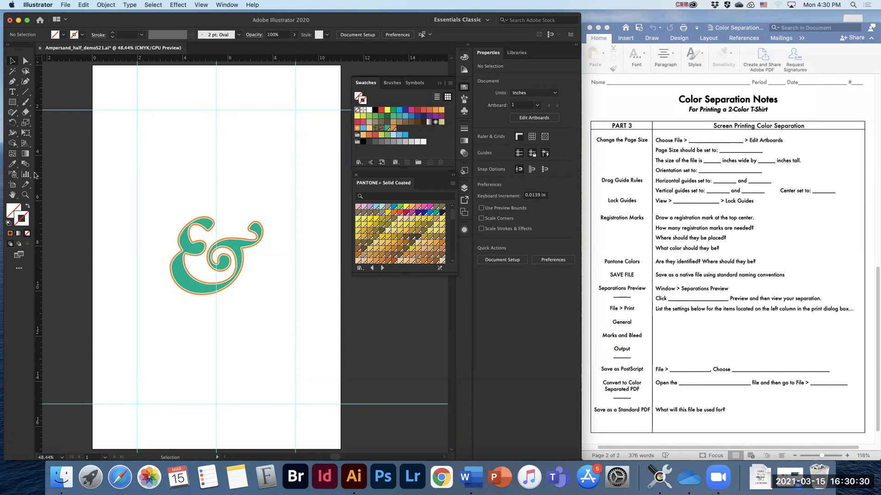
Set the stroke color to the Registration swatch, keeping the fill at None
click(24, 196)
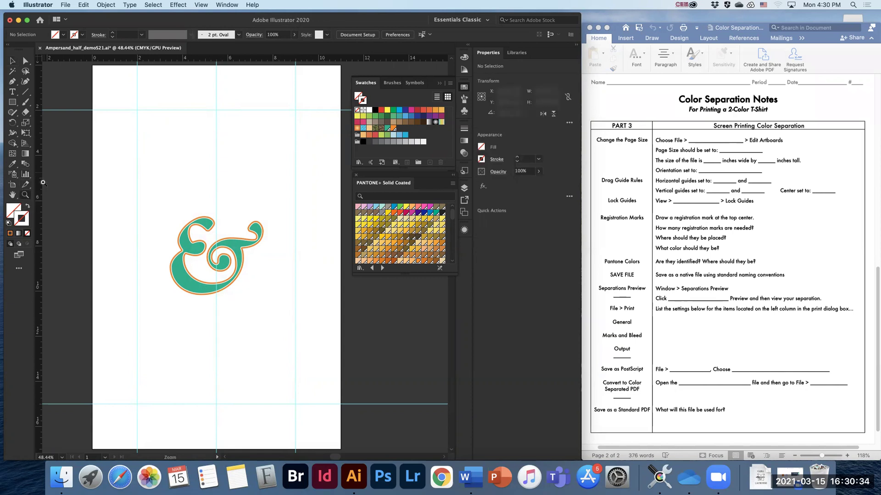
click(142, 120)
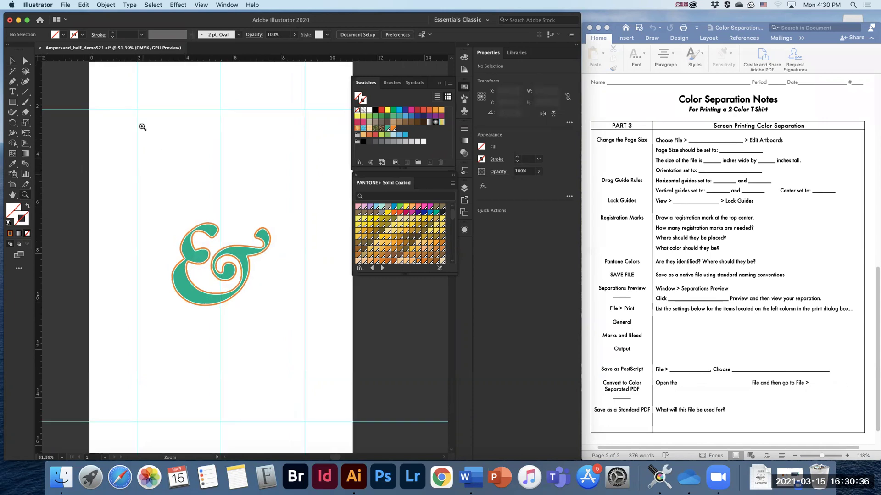
click(137, 118)
click(136, 118)
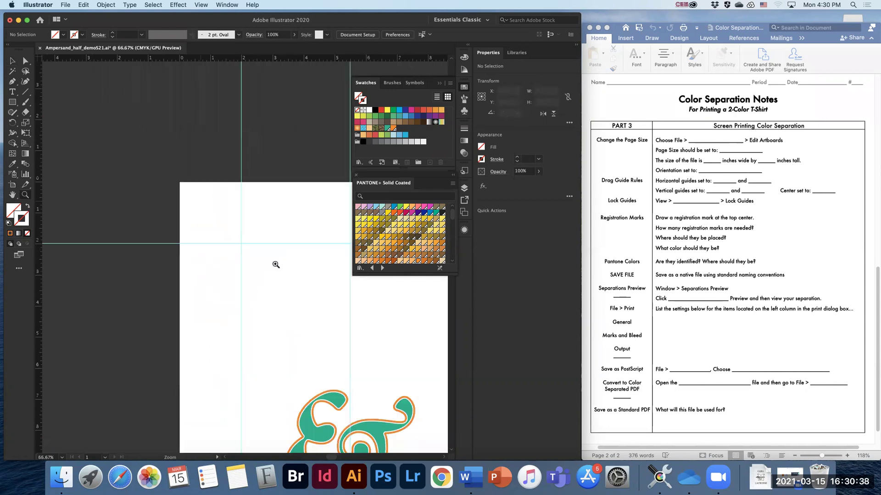
click(243, 254)
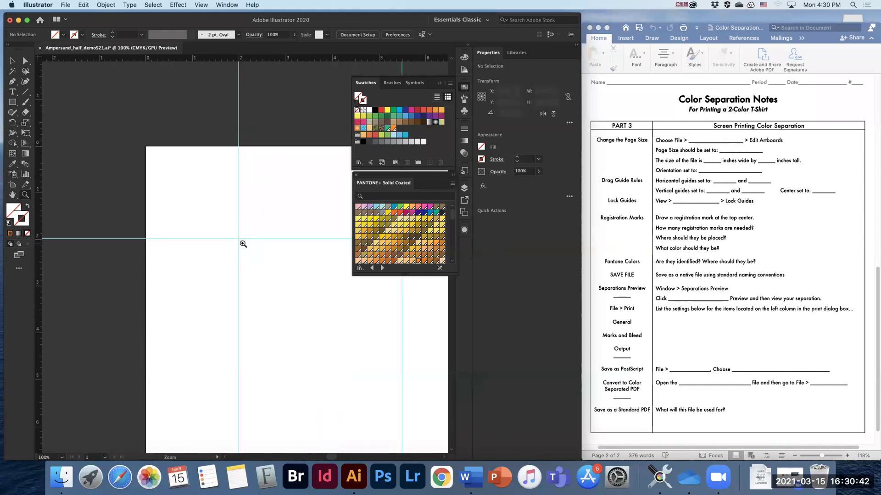
key(v)
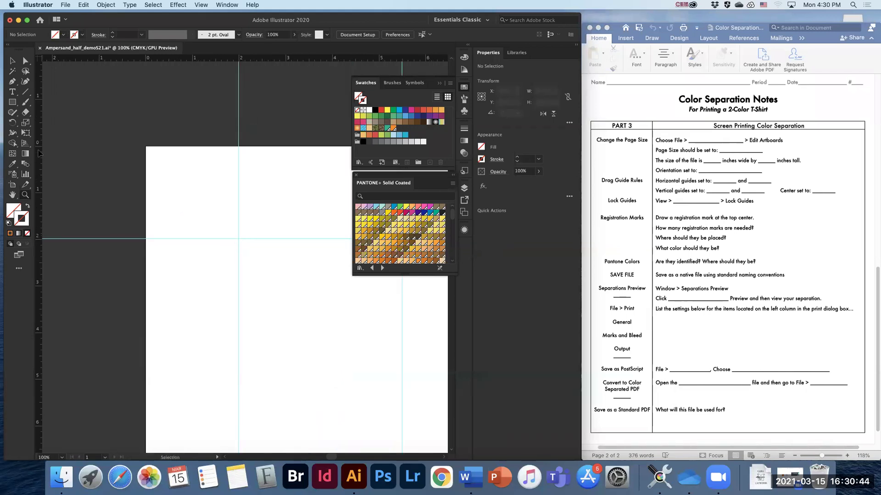
click(15, 217)
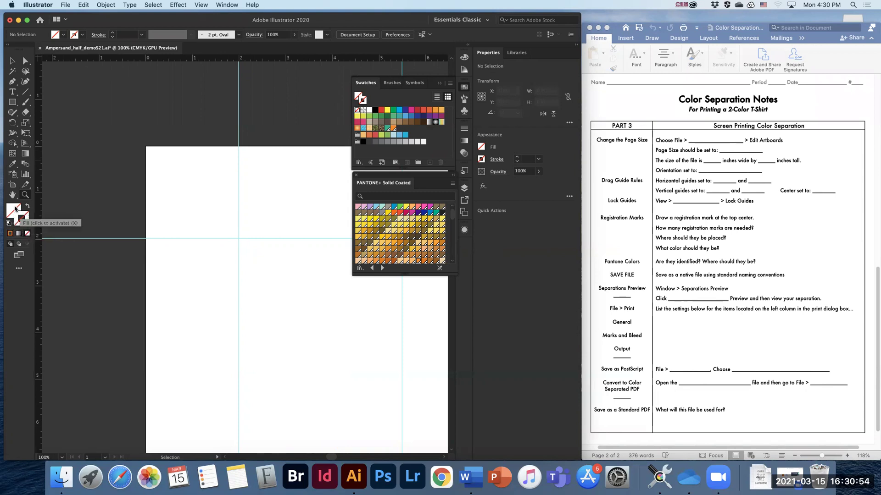
click(15, 208)
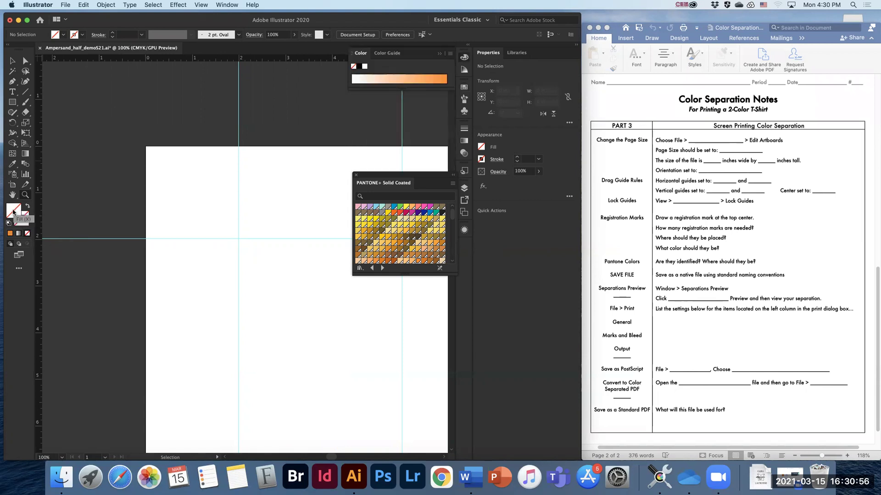
click(25, 224)
key(z)
click(464, 88)
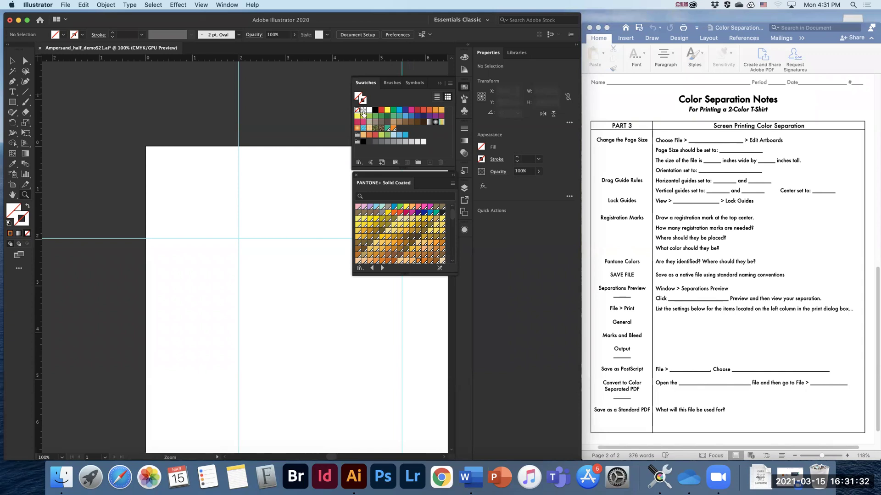
click(363, 113)
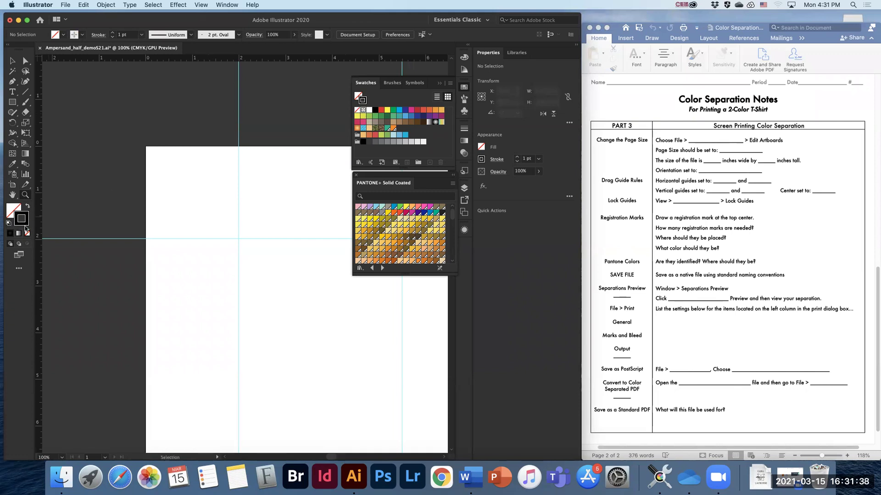
Draw a circle about 0.45 in across, centered on the intersection of the 2 in horizontal and 2 in vertical guides
click(14, 105)
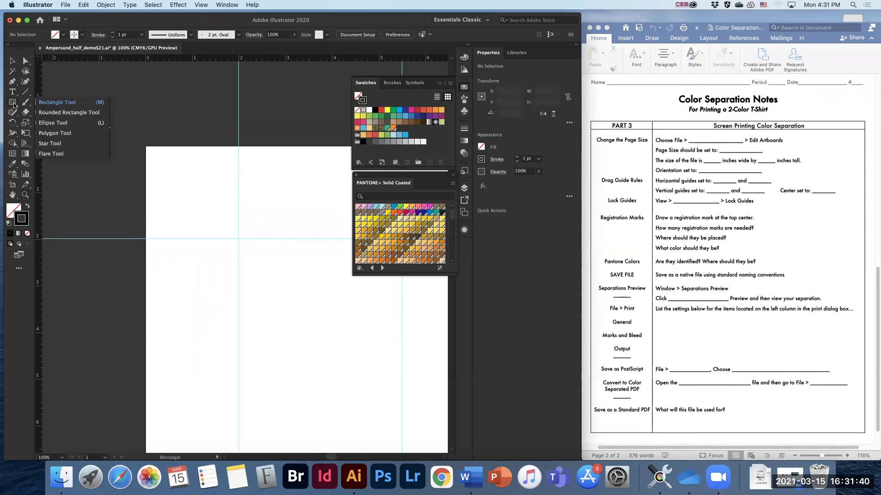
click(45, 123)
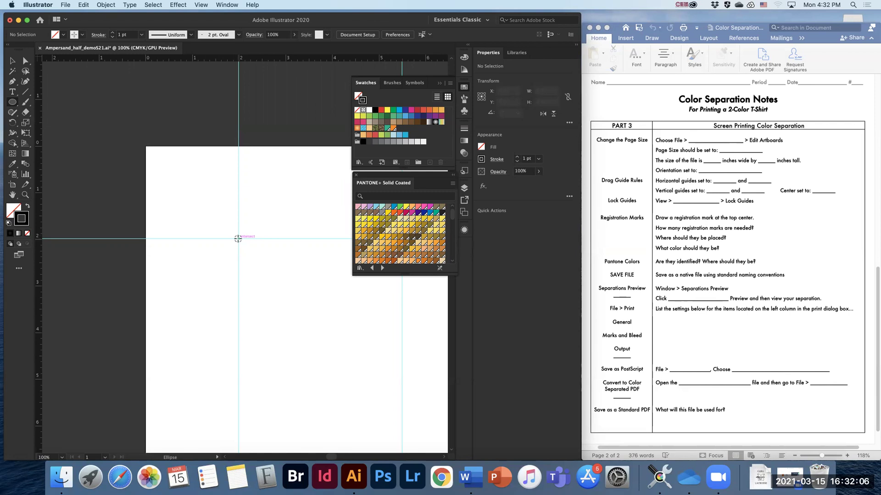
mouse_move(237, 239)
mouse_down()
mouse_move(269, 266)
mouse_move(246, 249)
mouse_up()
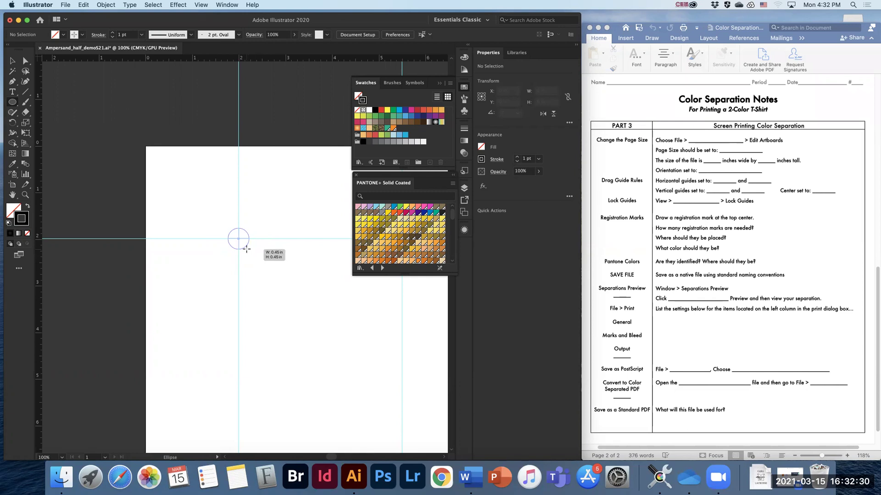
drag(246, 249, 246, 249)
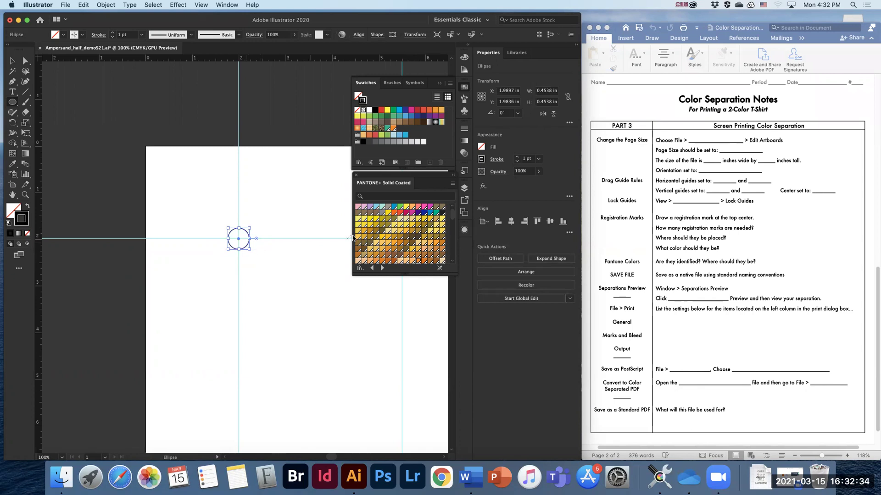
Set the circle's stroke weight to 0.75 pt
click(518, 161)
click(517, 161)
click(517, 157)
Draw a vertical line about 0.83 in long and a horizontal line about 1.01 in long, crossing at the circle's center
click(25, 93)
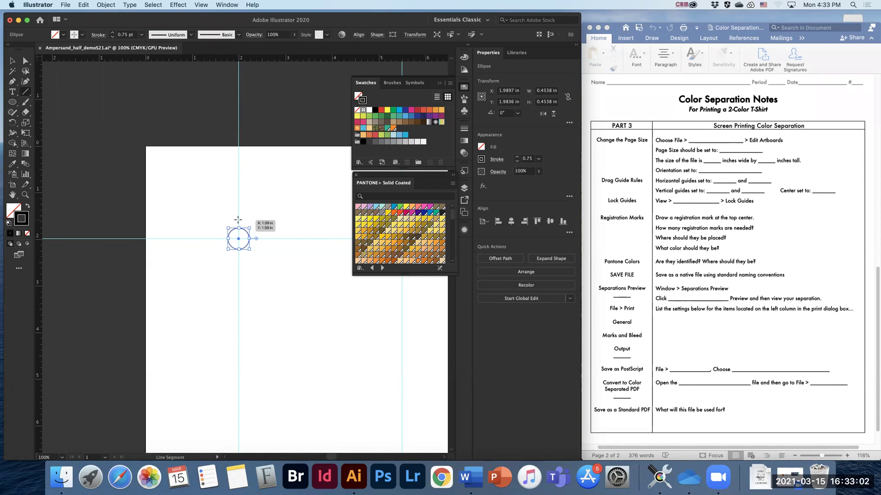
drag(238, 219, 237, 259)
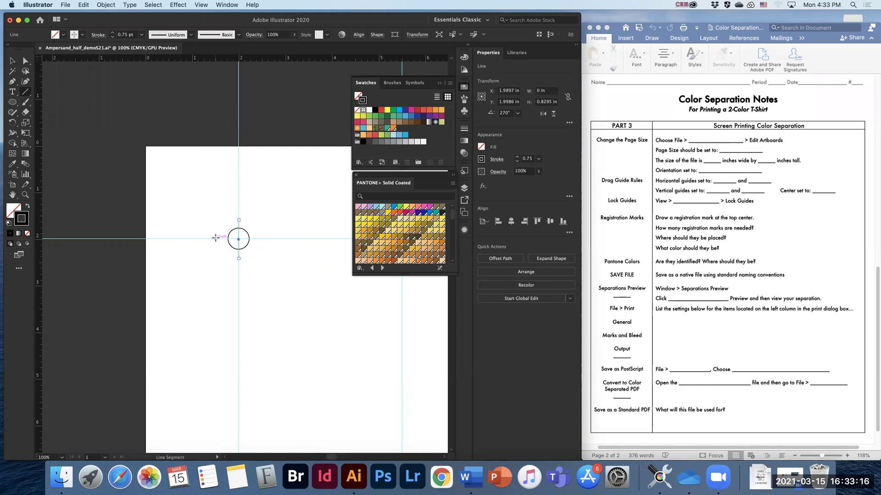
drag(238, 239, 263, 238)
key(Left)
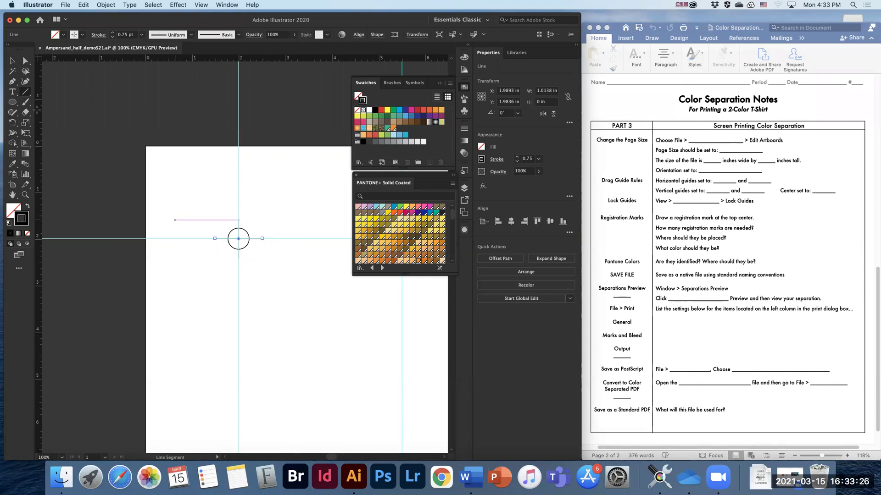
click(18, 61)
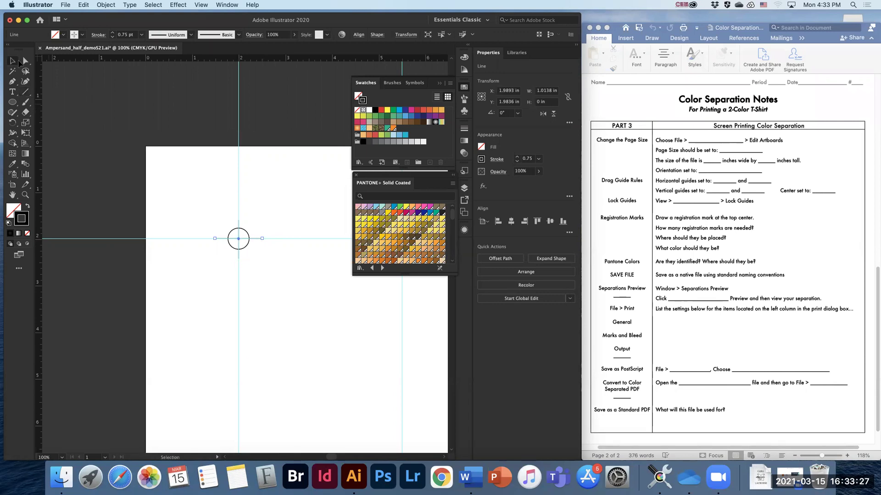
click(167, 179)
Check the stroke color of the circle and vertical line, and apply the Registration swatch to the horizontal line's stroke
click(25, 194)
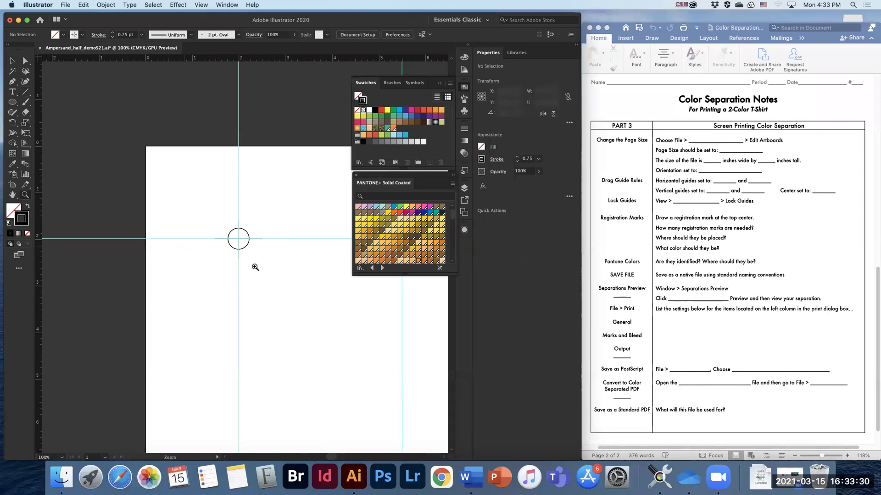
click(244, 245)
click(245, 249)
click(247, 252)
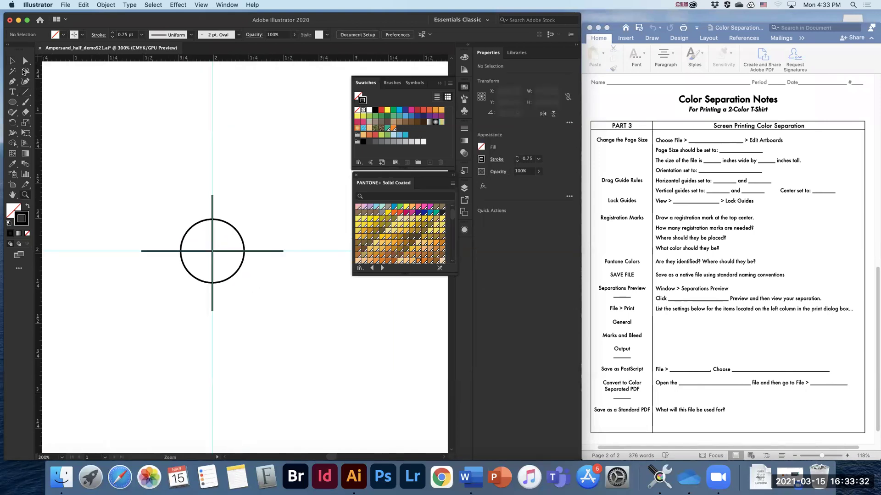
click(14, 61)
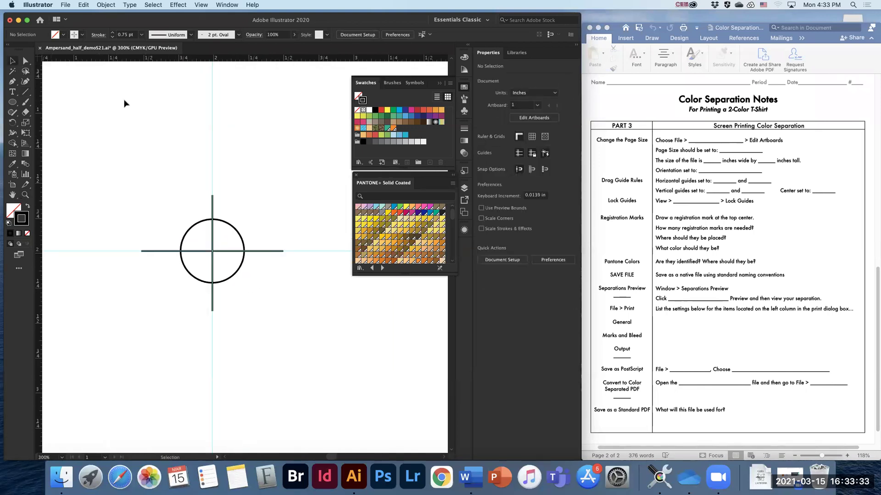
click(242, 239)
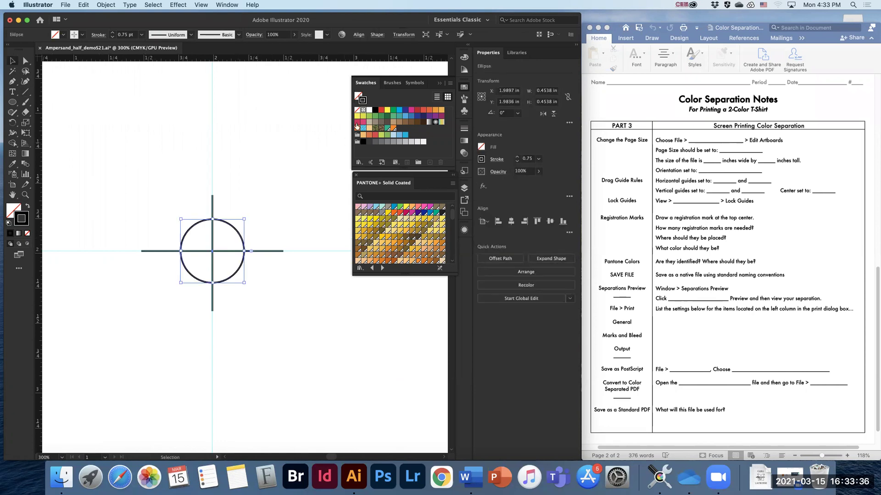
click(212, 204)
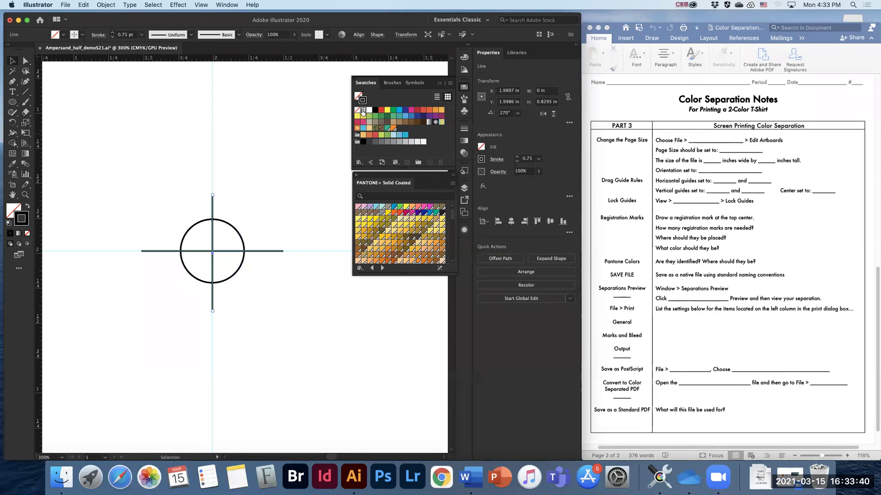
click(161, 252)
click(364, 111)
Group the circle and both crossing lines into a single registration mark
drag(125, 186, 296, 313)
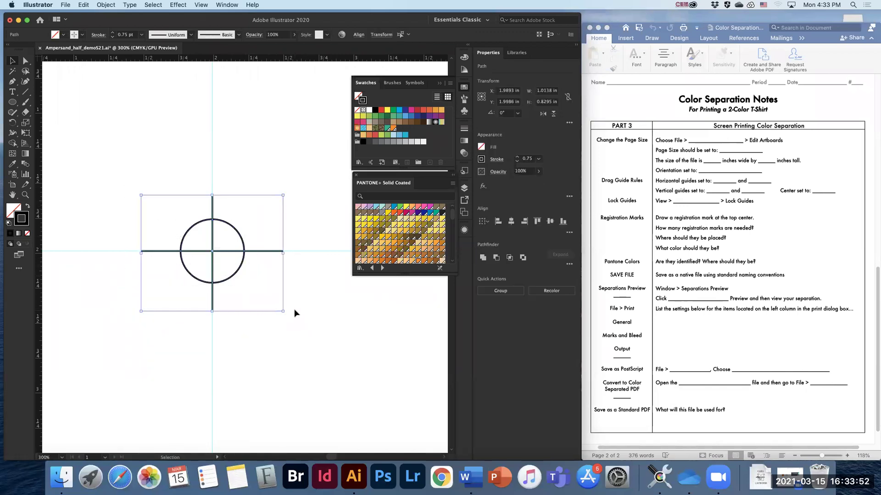
click(106, 4)
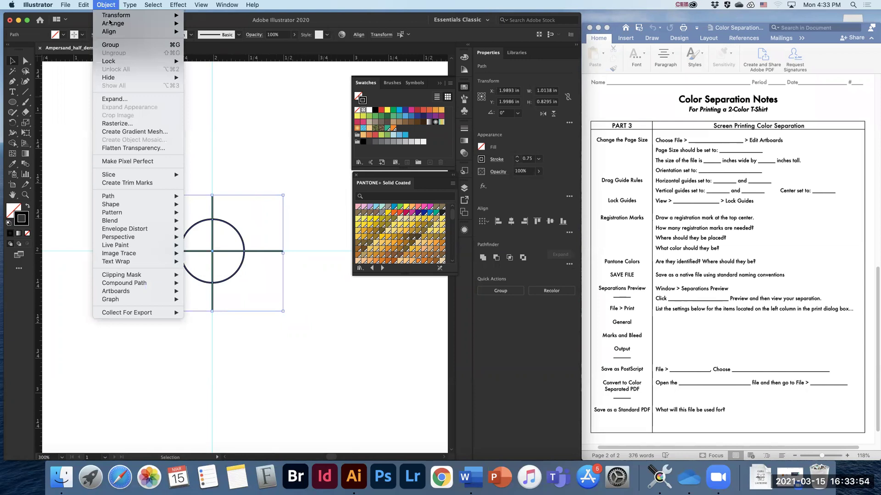
click(121, 45)
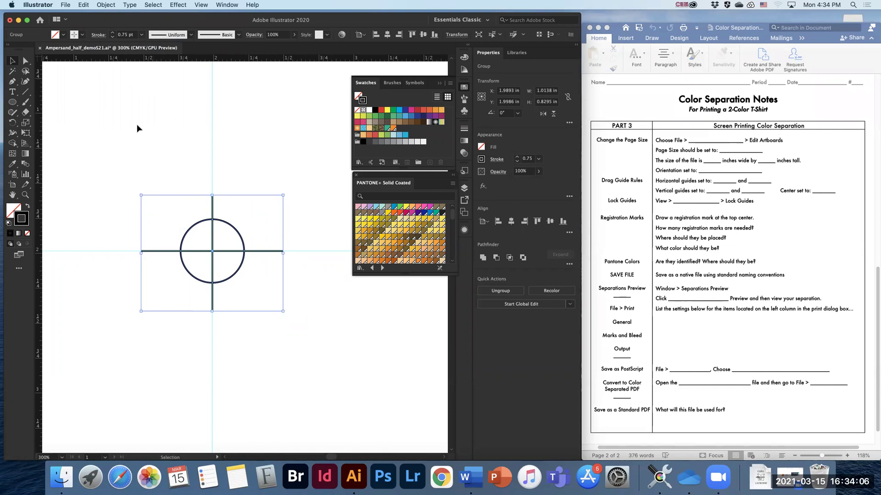
Copy the registration mark along the 2 in horizontal guide onto the center vertical guide and the 9 in vertical guide
double_click(12, 195)
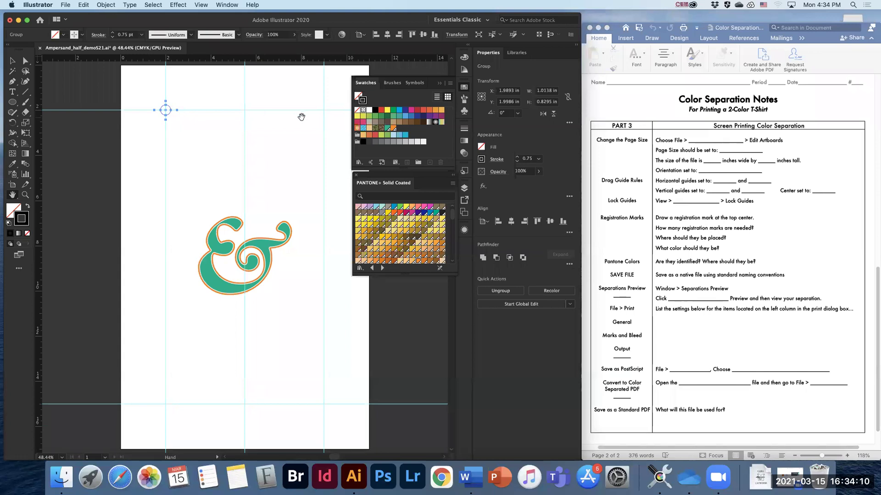
click(13, 61)
drag(169, 113, 244, 117)
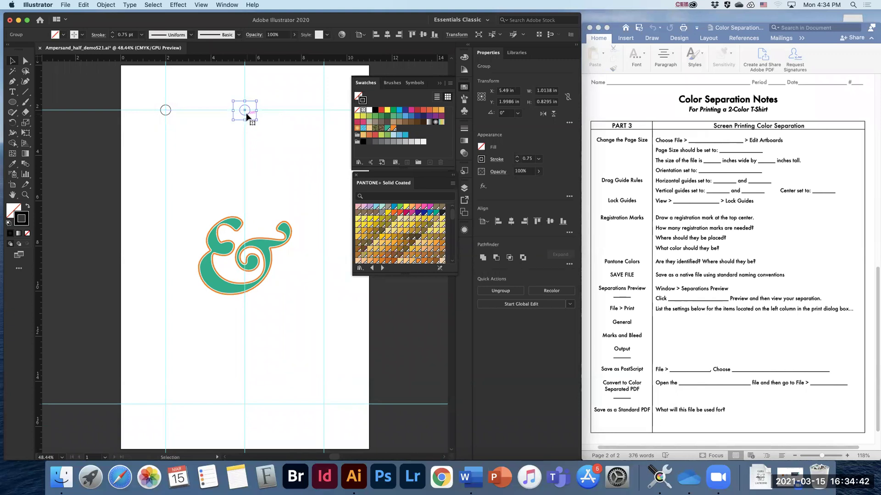
drag(247, 116, 323, 117)
click(228, 120)
Copy the three upper registration marks down onto the 15 in horizontal guide, nudging the copies into alignment with it
drag(147, 94, 337, 128)
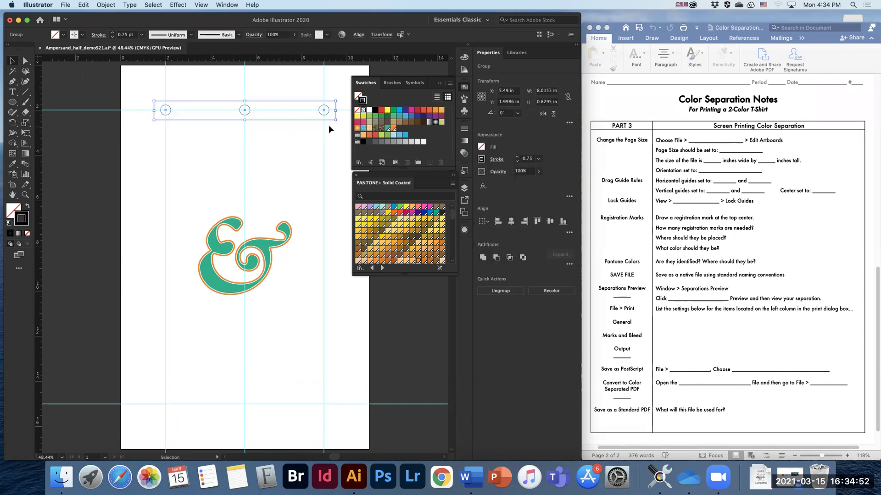
drag(323, 113, 324, 410)
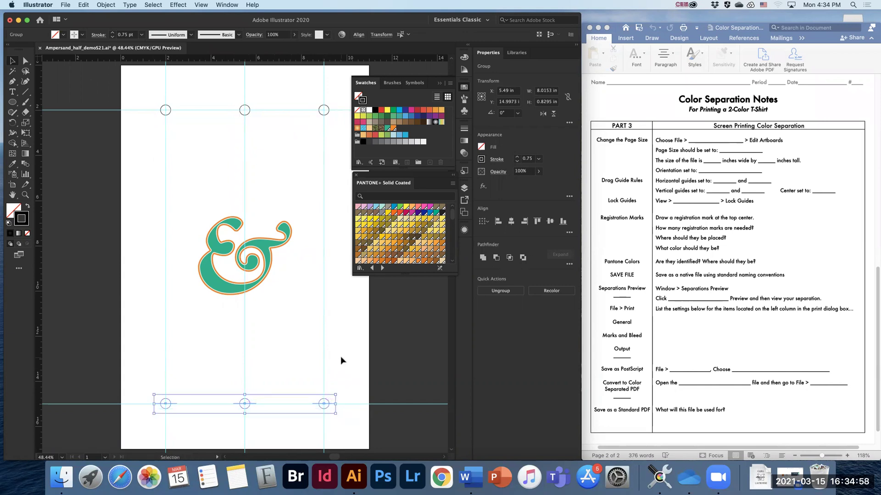
key(Down)
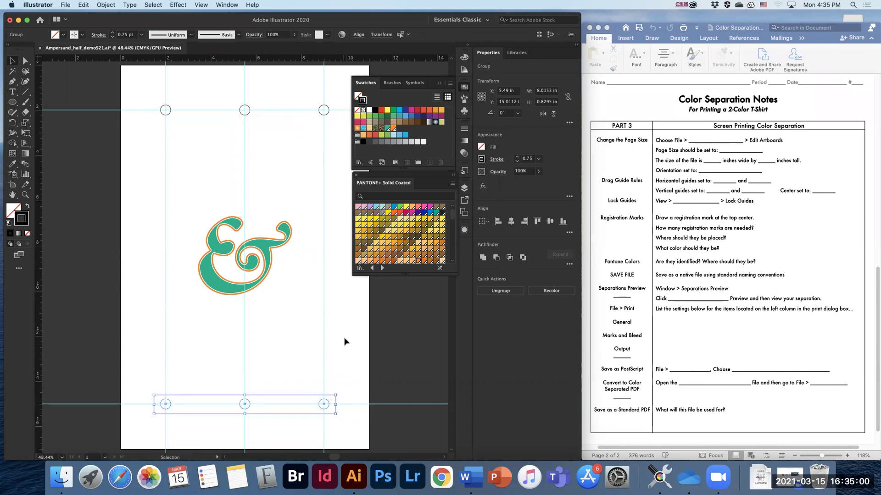
click(345, 341)
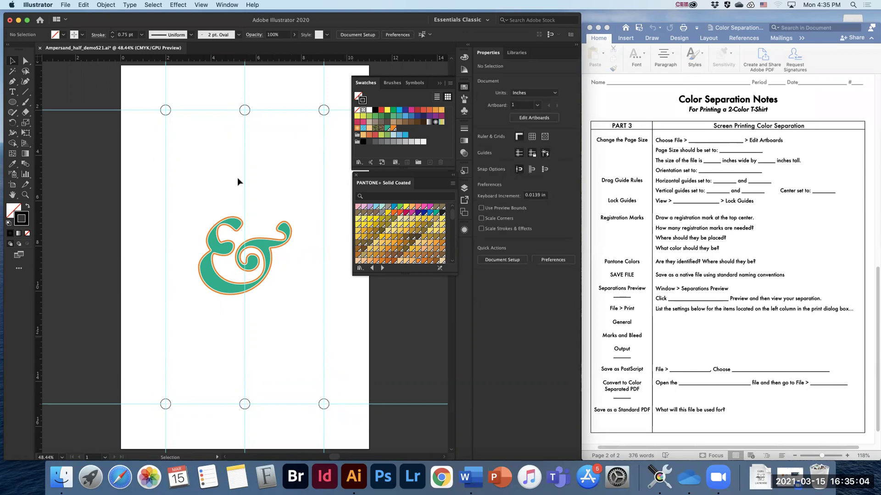
Hide the guides to view the registration marks without them, and show the guides again
click(199, 6)
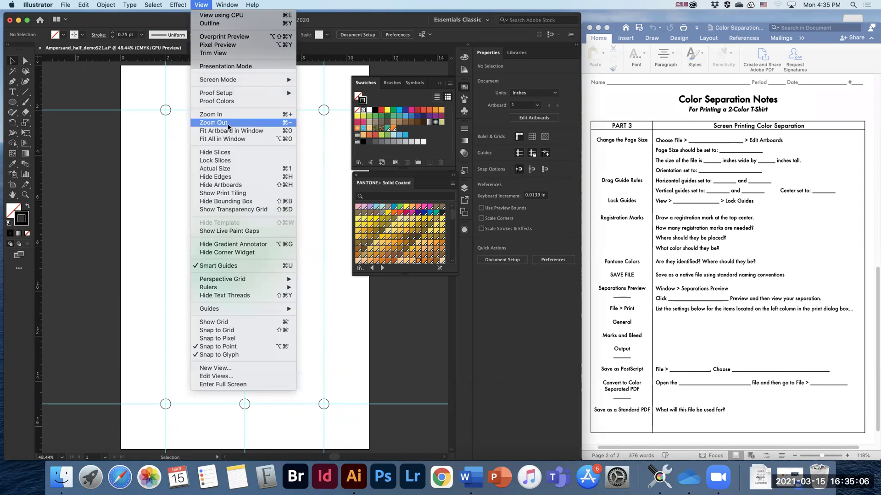
mouse_move(244, 310)
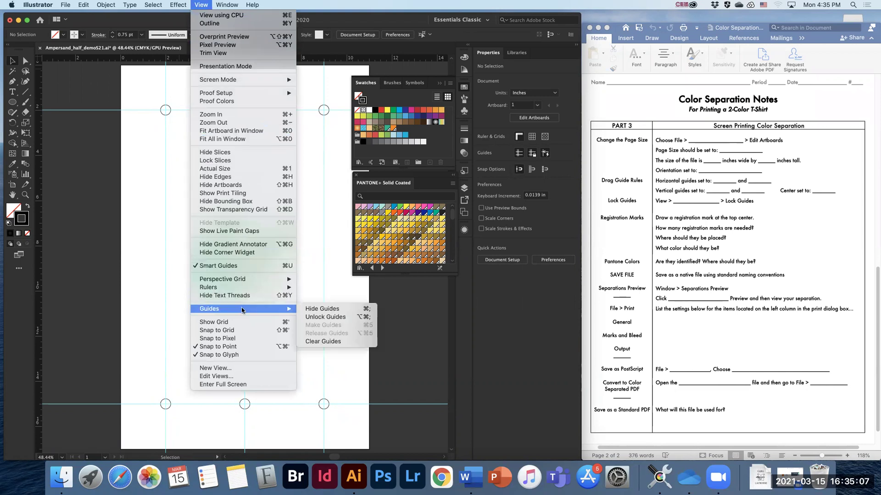
click(315, 311)
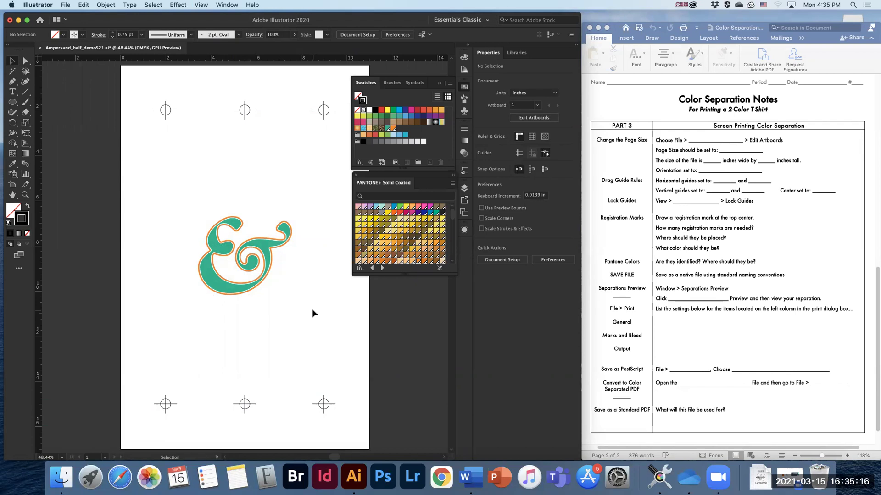
click(197, 5)
mouse_move(238, 309)
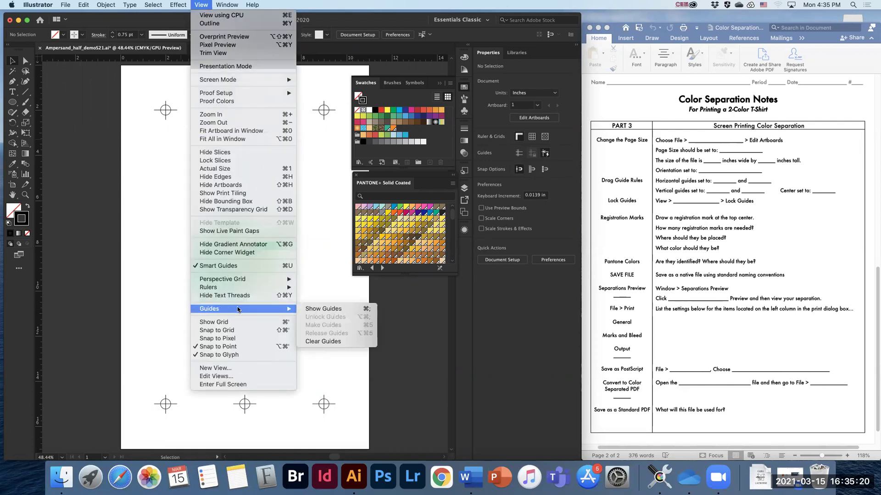
click(316, 311)
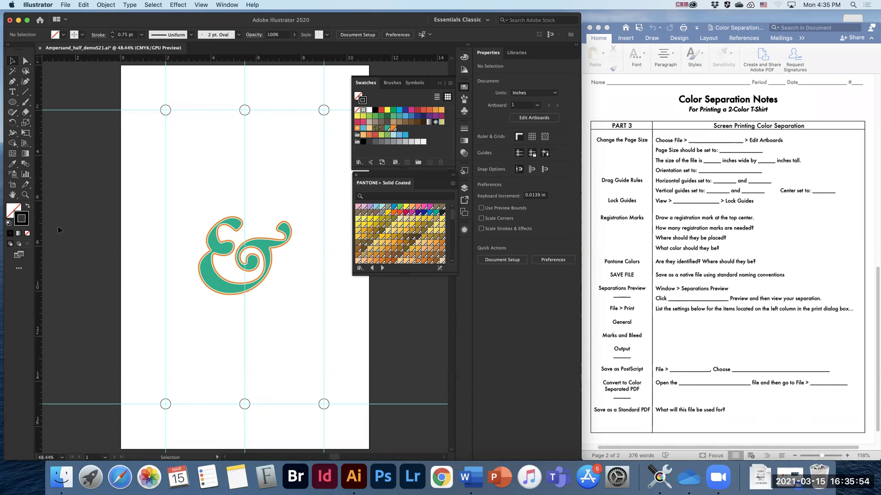
Add a text box about 2.38 by 0.43 in between the lower-left and lower-center registration marks, reading "Green = PMS 339C"
click(27, 195)
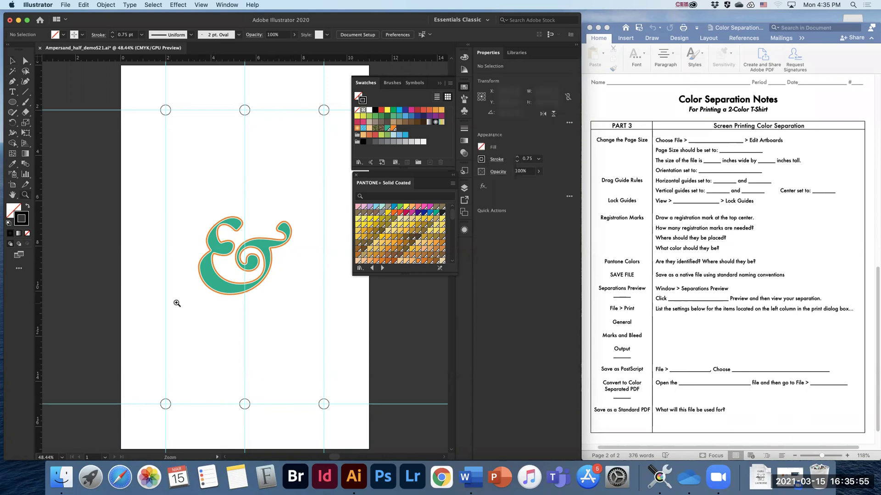
click(221, 402)
scroll(237, 240, up, 3)
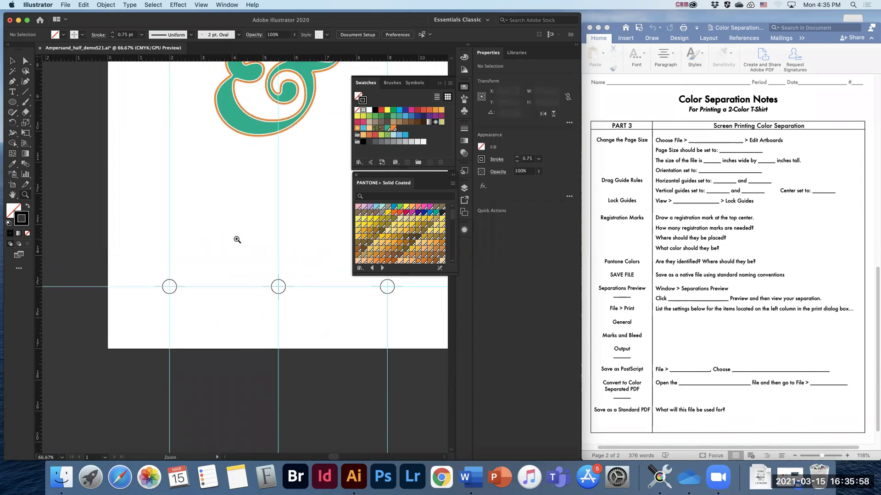
click(12, 61)
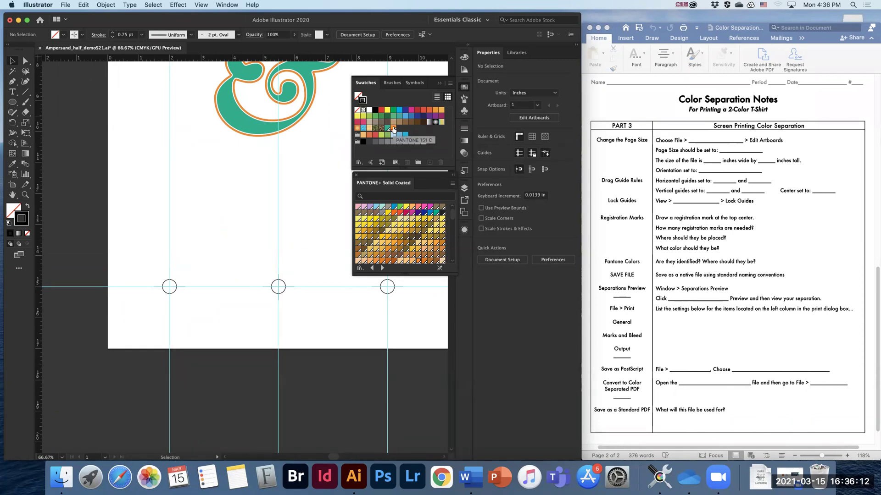
click(11, 93)
drag(184, 281, 258, 293)
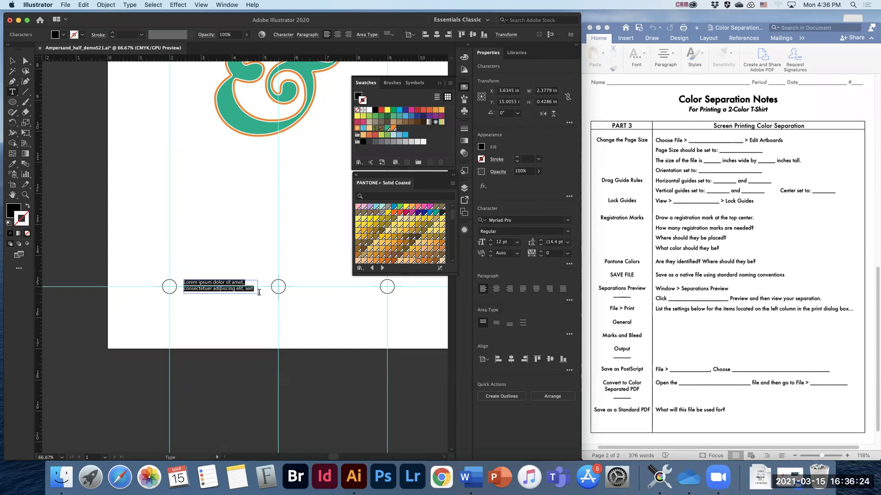
text(Green = PMS)
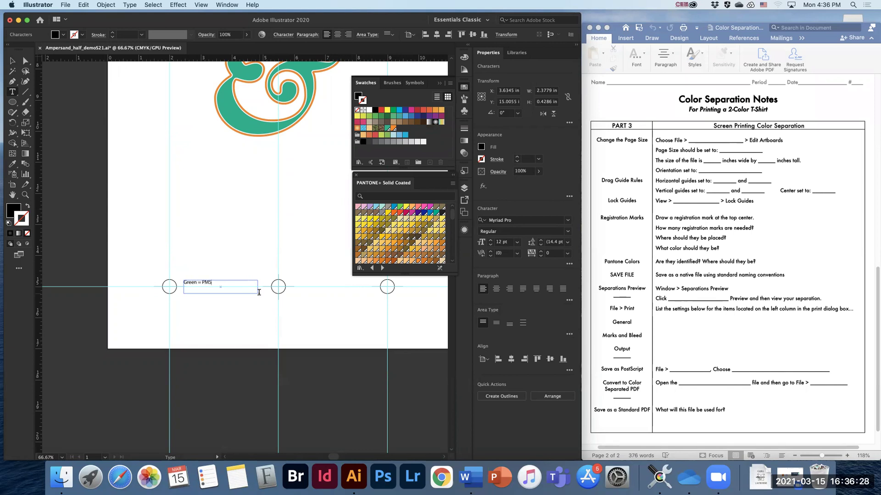
text( 339C)
Set the "Green = PMS 339C" text's fill to the green Pantone swatch and its stroke to None
drag(230, 281, 180, 281)
click(386, 130)
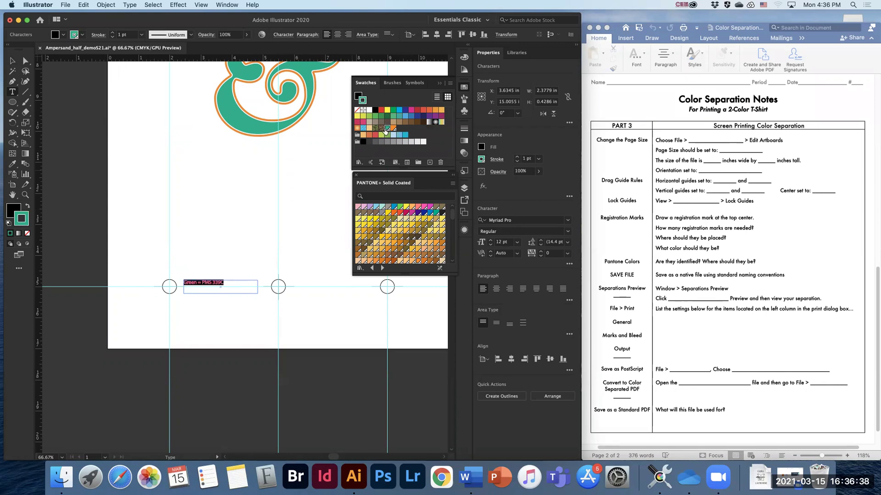
click(28, 206)
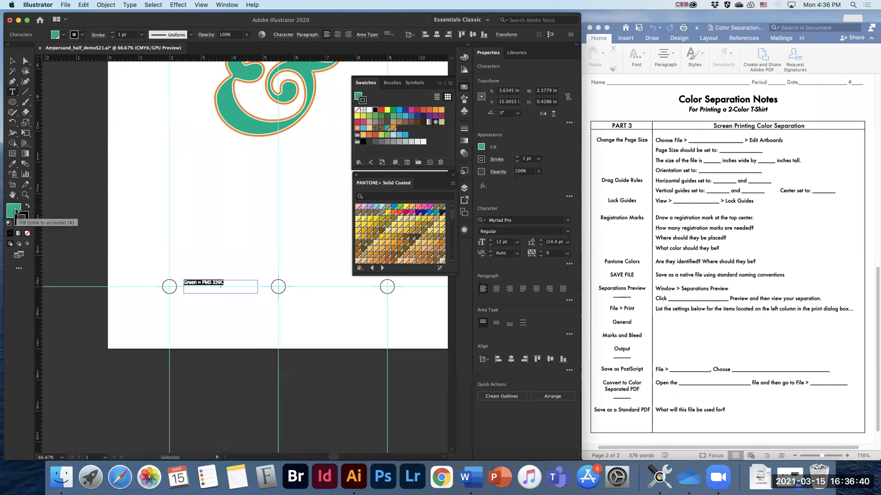
click(27, 233)
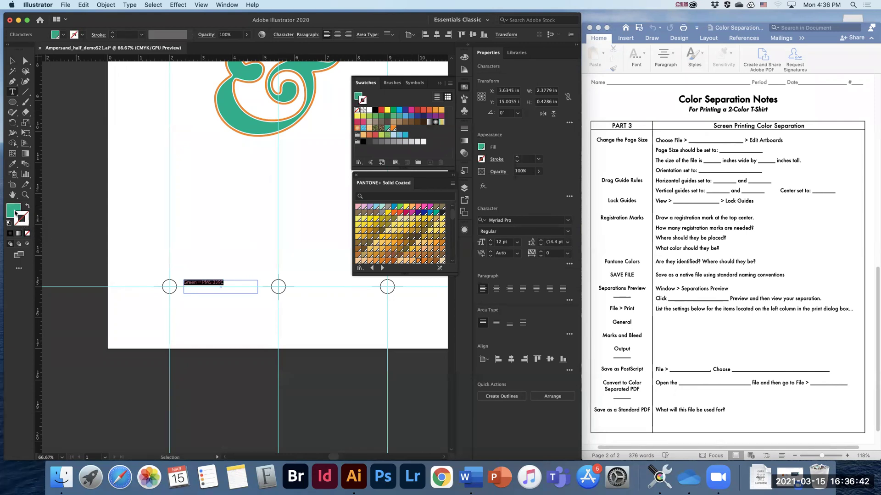
click(15, 209)
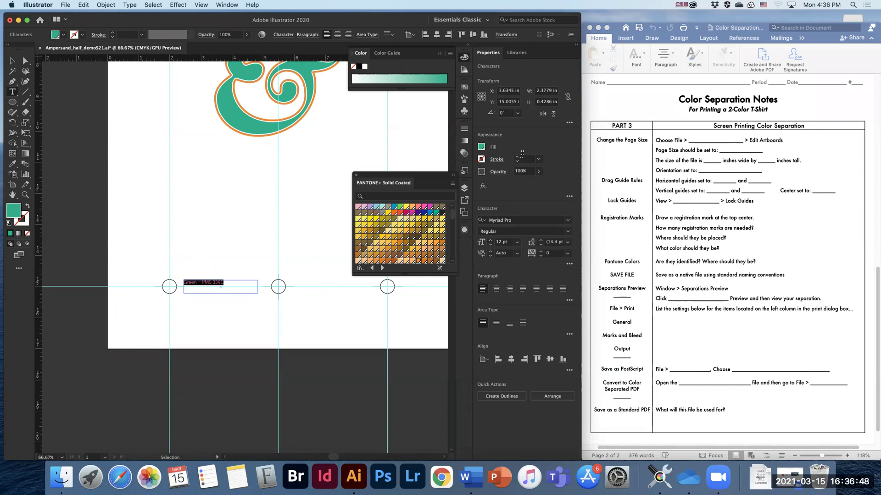
Set the green label's font size to 14 pt and move it to about X 4.07 in, Y 15.09 in, between the two lower marks
click(491, 242)
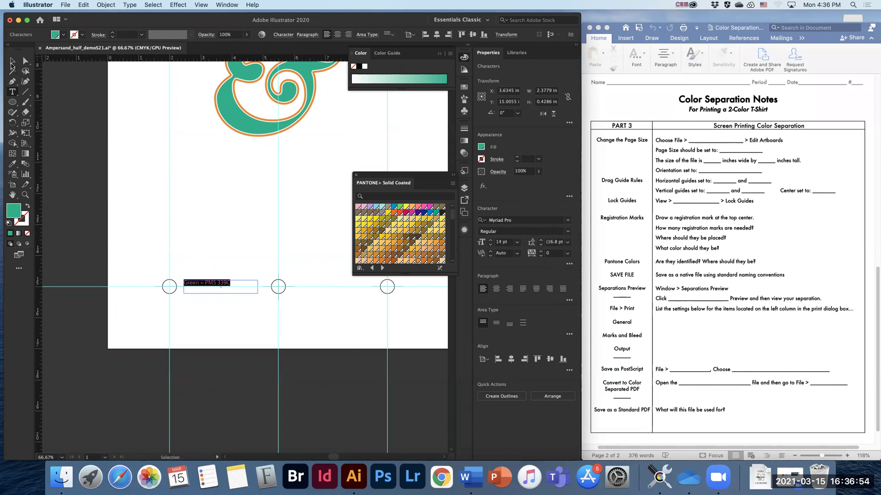
click(13, 61)
mouse_move(210, 285)
mouse_down()
mouse_move(229, 297)
mouse_move(225, 287)
mouse_up()
click(243, 303)
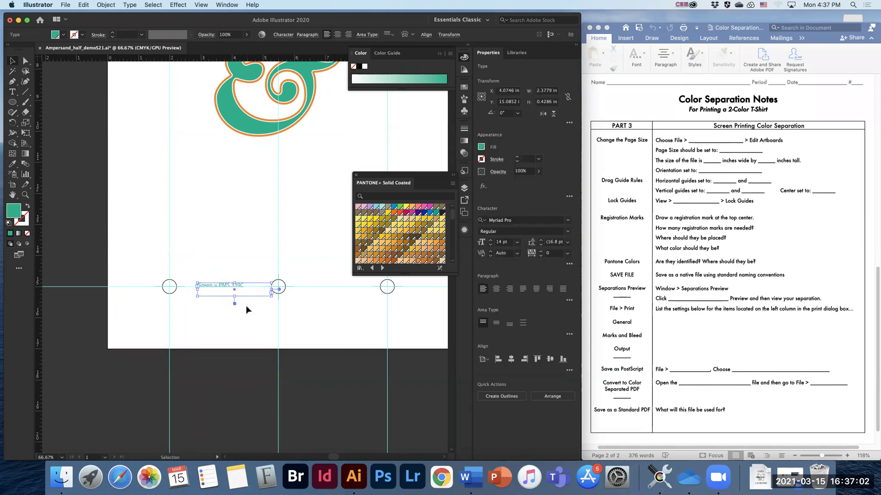
click(245, 305)
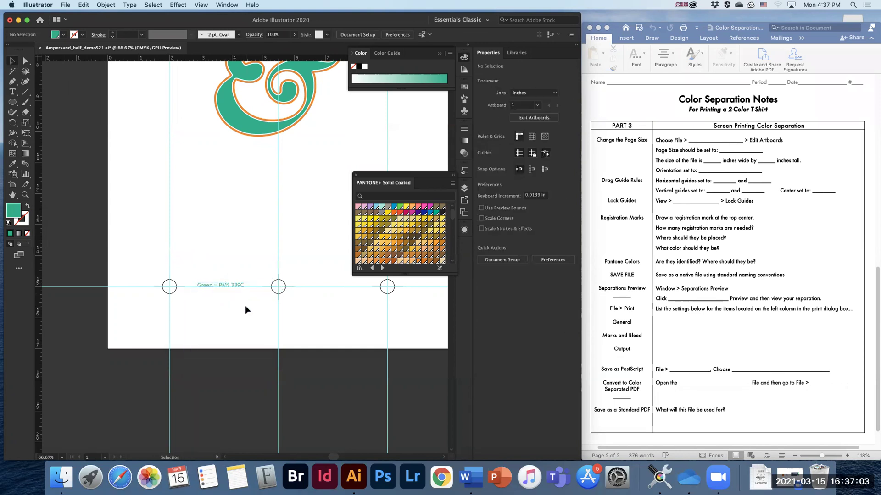
Add a text box about 2.23 by 0.32 in between the lower-center and lower-right registration marks, reading "Orange = PMS 151C"
click(12, 91)
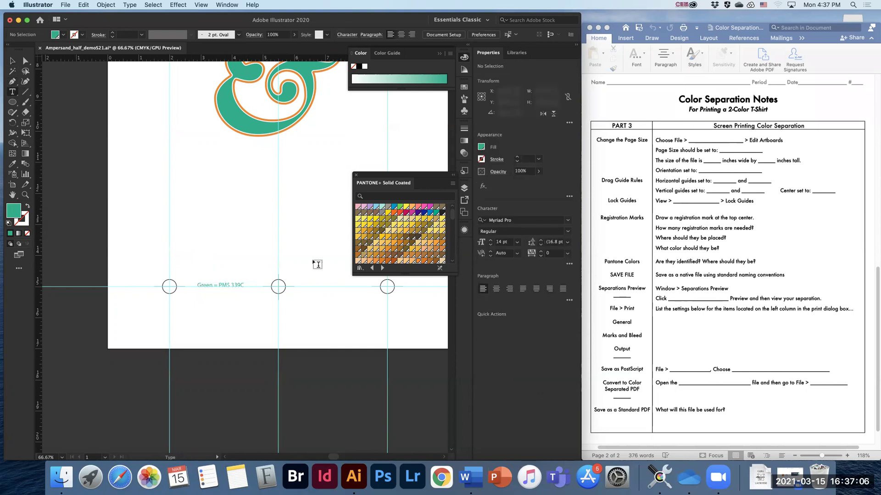
drag(301, 282, 371, 292)
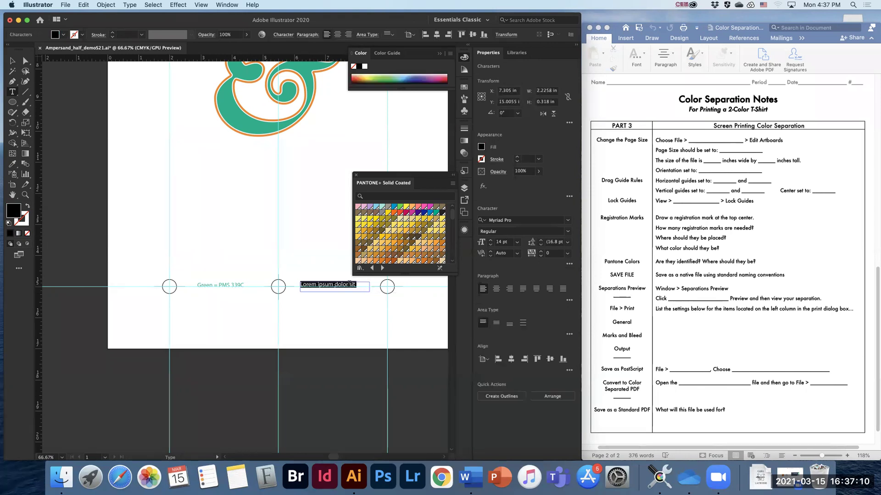
text(Orange)
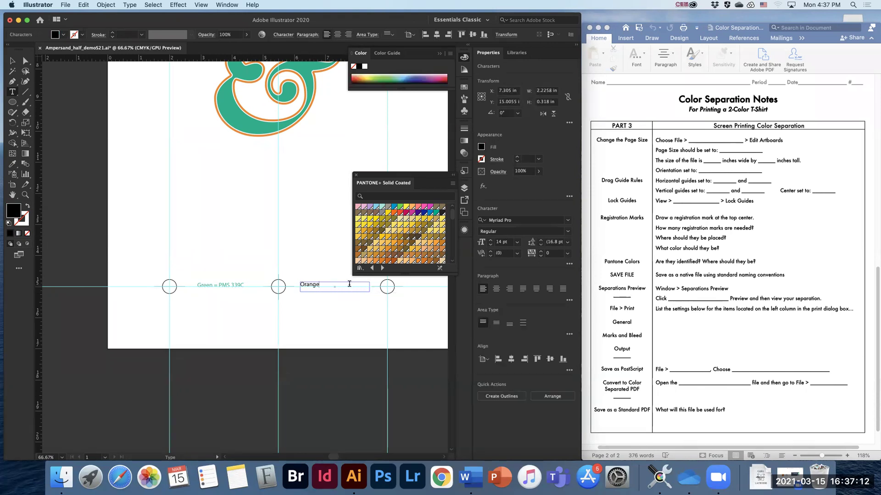
text( = PMS 151C)
Set the "Orange = PMS 151C" text's fill to the orange Pantone swatch and deselect the label
triple_click(331, 284)
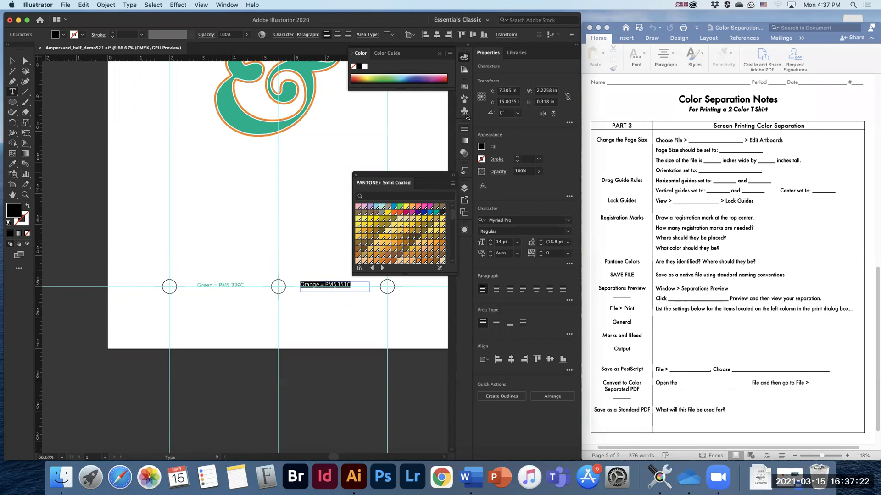
click(464, 87)
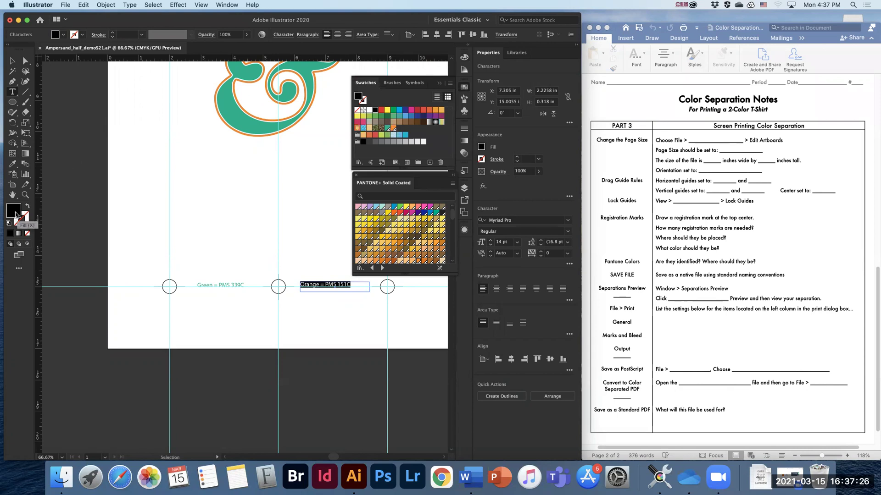
click(393, 129)
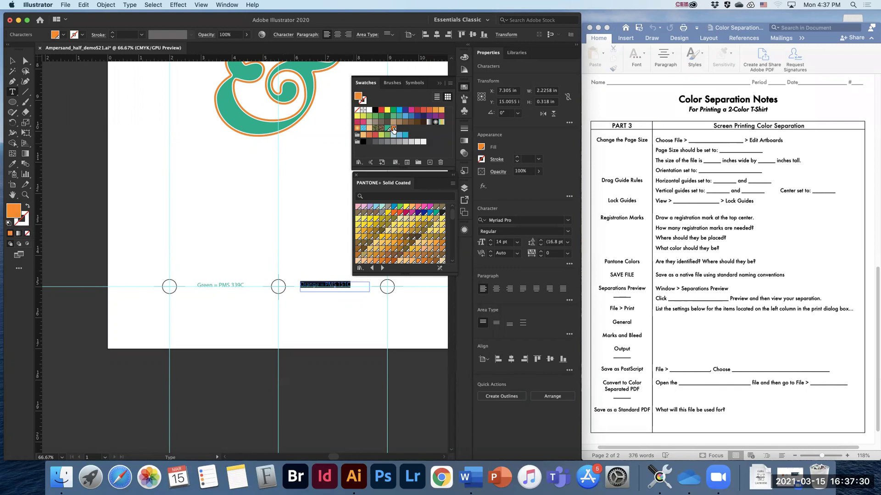
click(12, 61)
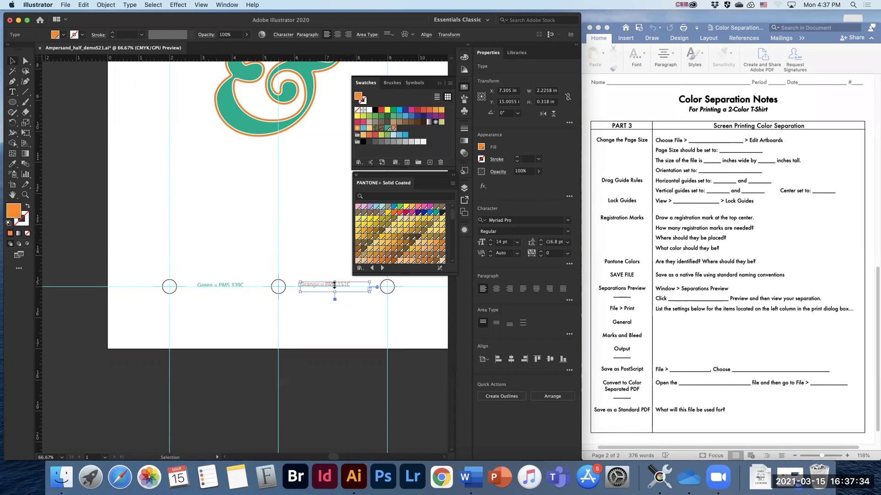
drag(335, 285, 335, 286)
click(340, 312)
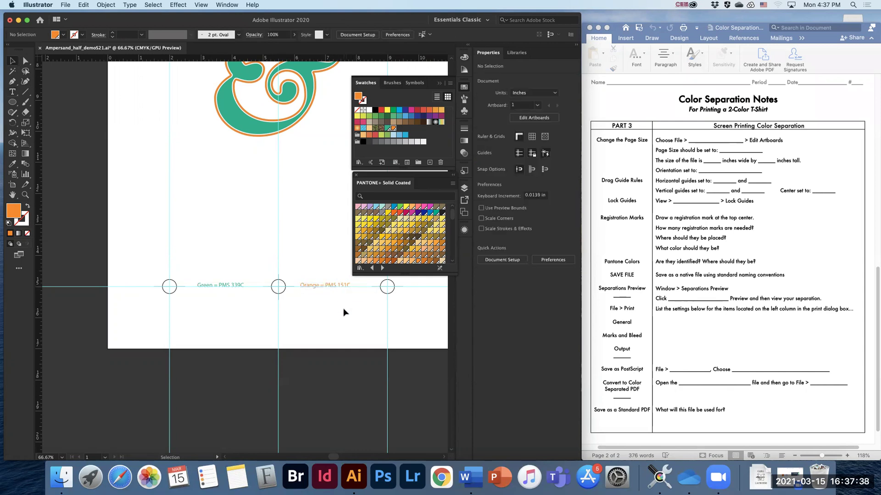
Start saving the document under a new name and create a "Color Sep Part 3" folder inside Color Separations
click(66, 4)
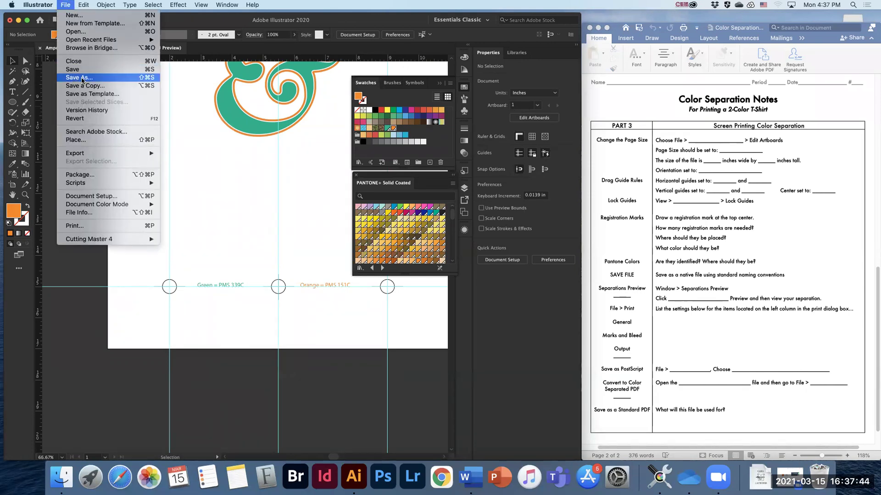
click(81, 78)
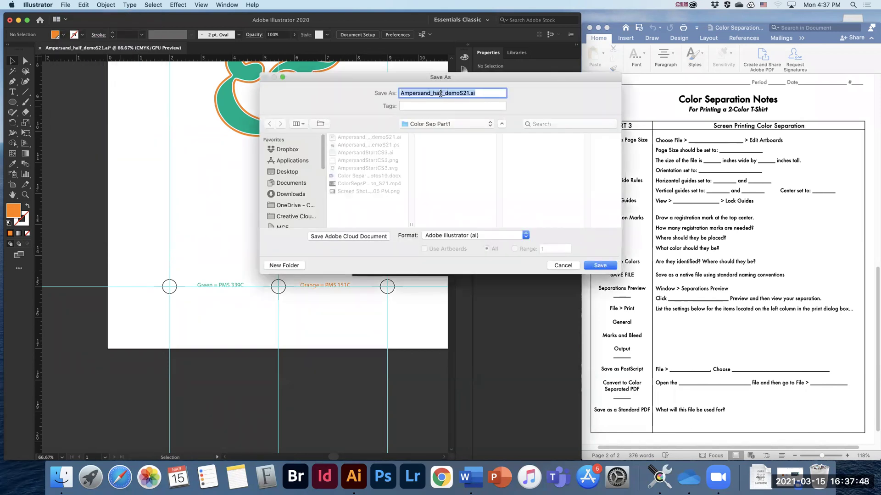
click(447, 126)
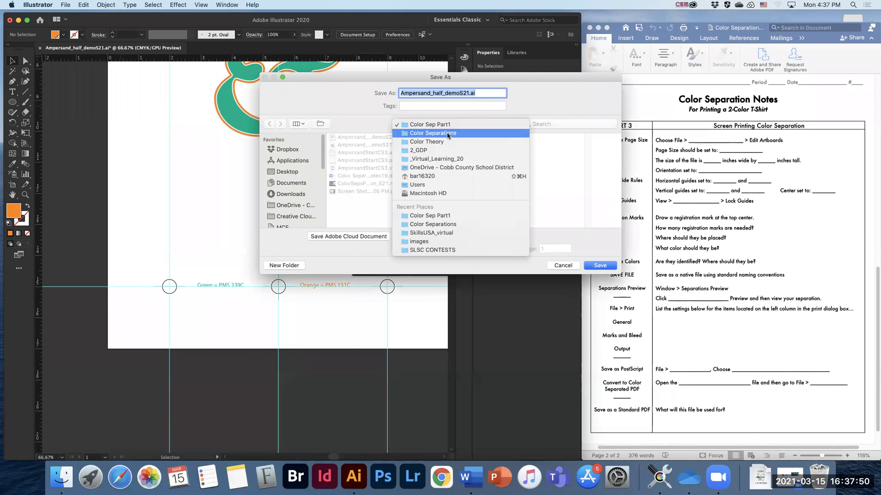
click(447, 133)
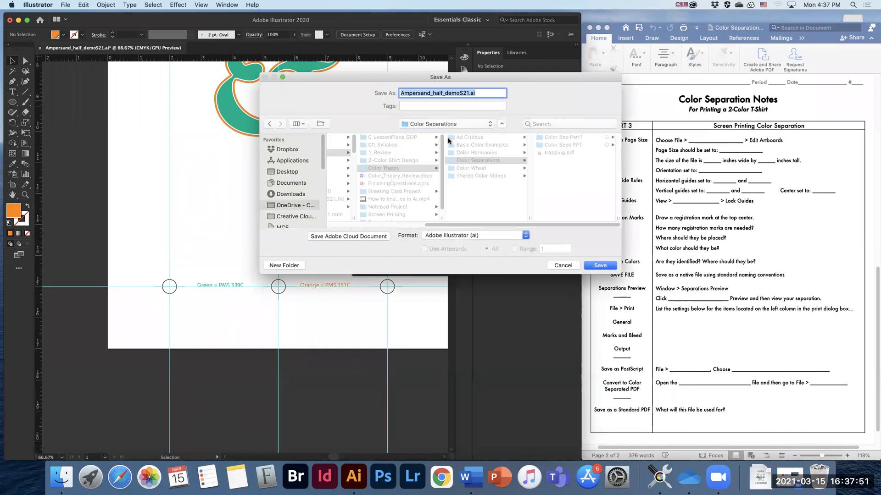
click(284, 266)
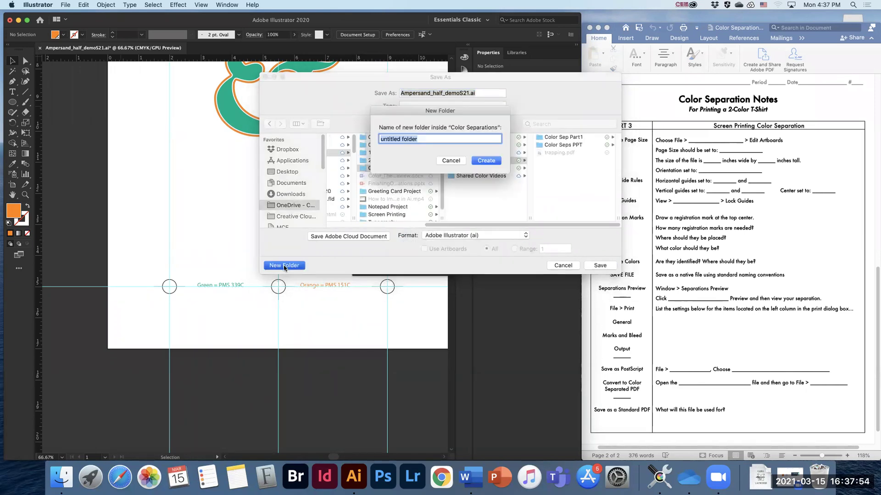
text(Color Sep Part 3)
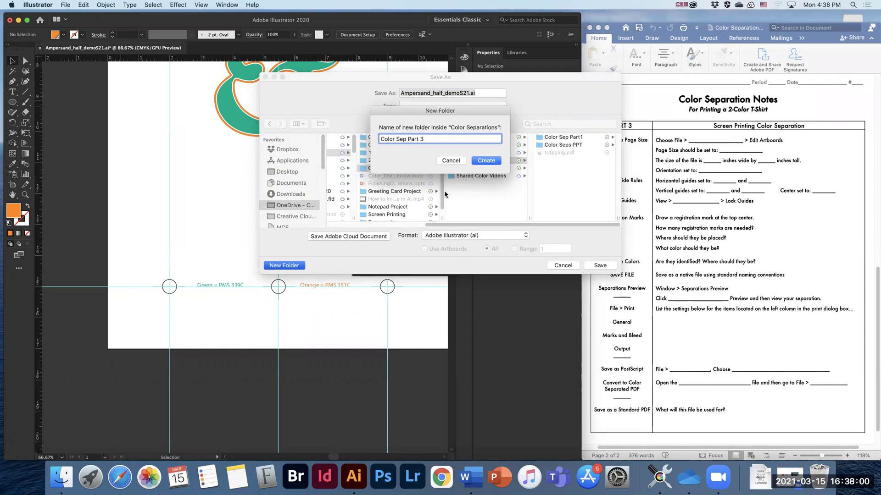
click(486, 160)
Name the file Ampersand_Pt3_demoS21.ai and save it in Adobe Illustrator format with the Illustrator 2020 version options
click(449, 93)
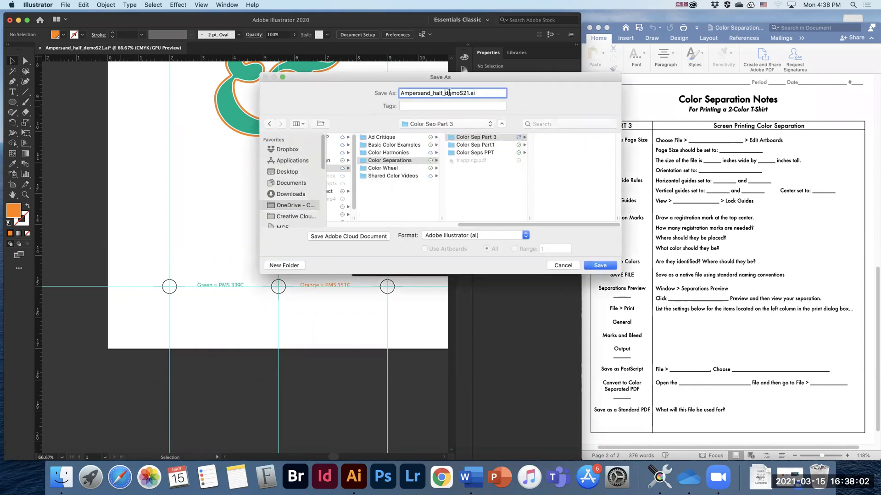
key(BackSpace)
key(BackSpace)
key(BackSpace)
key(BackSpace)
key(BackSpace)
text(Pt3_)
click(601, 265)
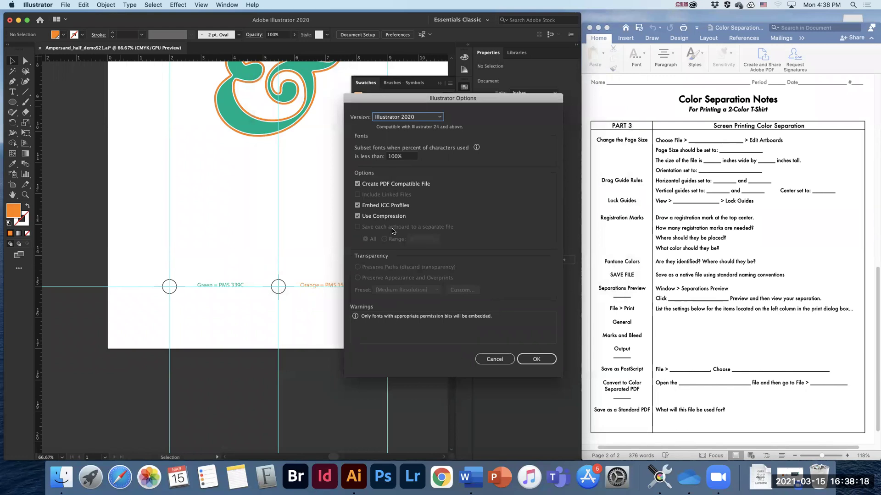
click(536, 359)
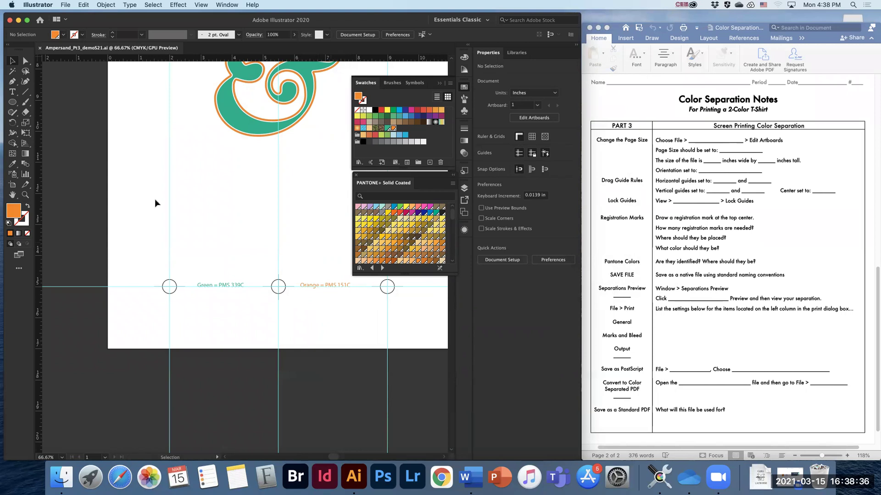
Fit the artboard in the window, open an enlarged Separations Preview and turn on Overprint Preview
double_click(12, 194)
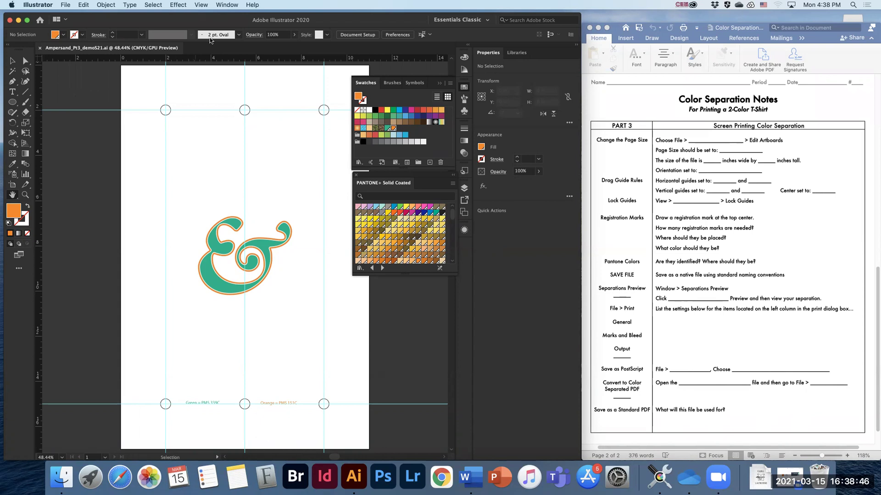
click(227, 6)
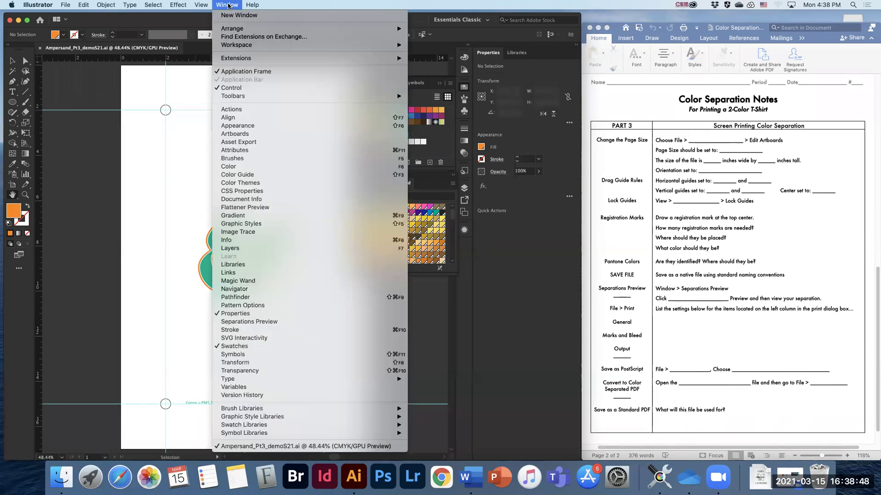
click(274, 323)
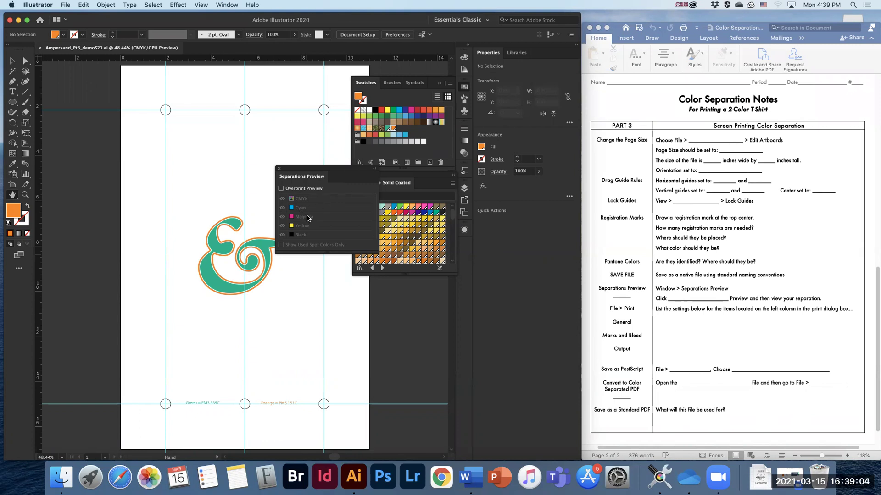
click(280, 189)
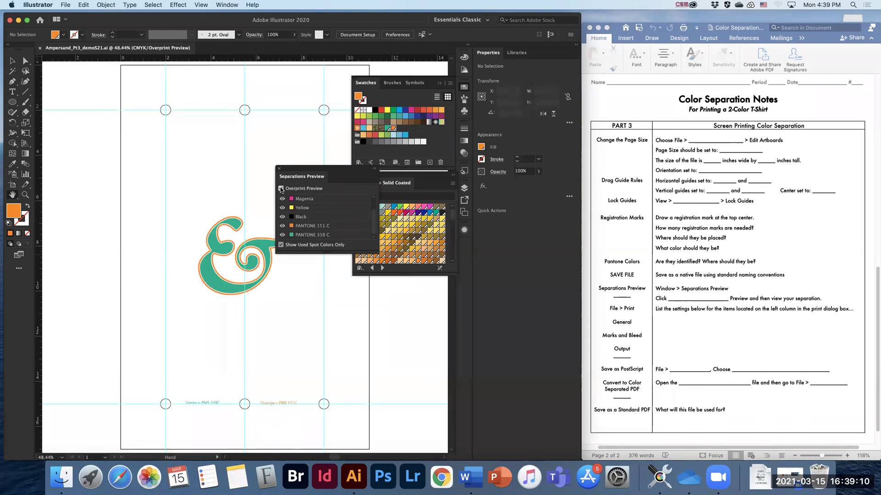
drag(374, 250, 380, 304)
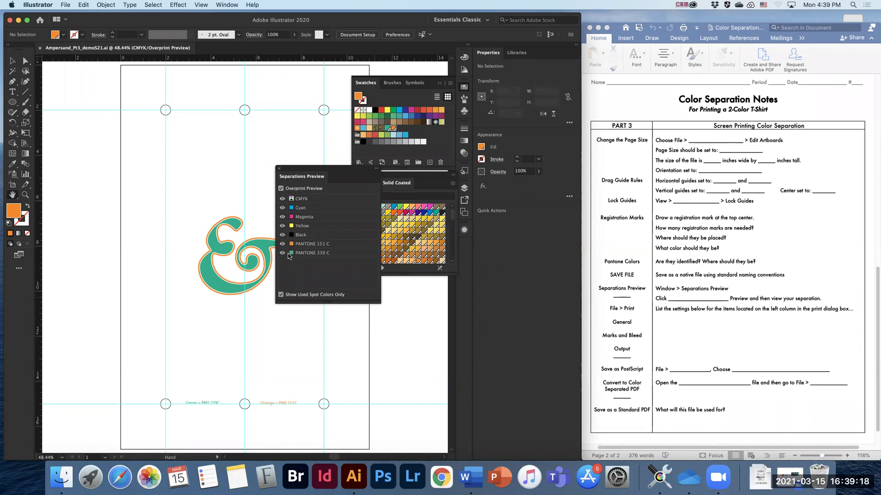
Toggle the CMYK plates in the separations preview and leave them hidden, keeping PANTONE 151 C and PANTONE 339 C shown
click(281, 199)
click(282, 200)
click(282, 199)
click(282, 199)
click(282, 199)
click(282, 199)
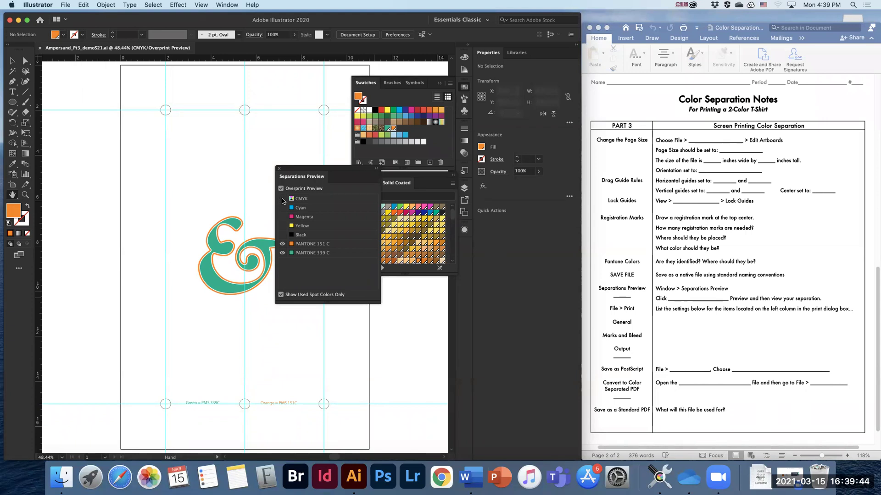
Hide the PANTONE 151 C plate and the guides to view the green separation with its registration marks alone
click(282, 244)
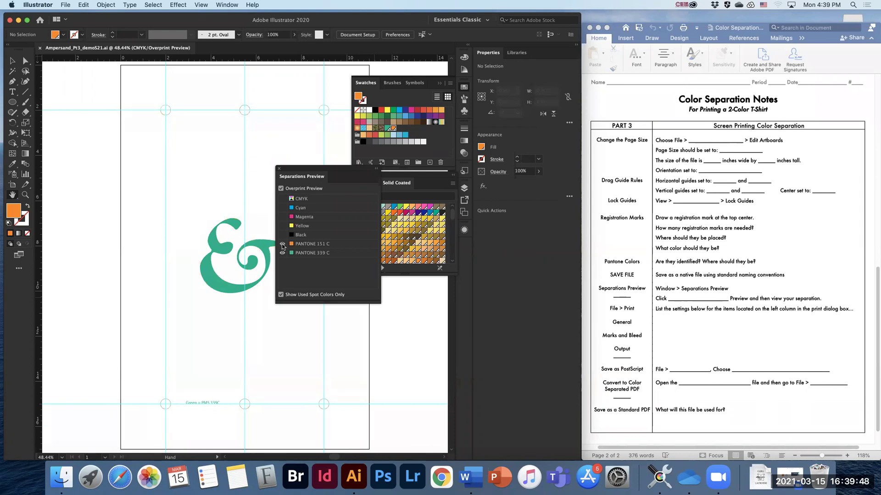
click(282, 244)
click(282, 245)
click(201, 5)
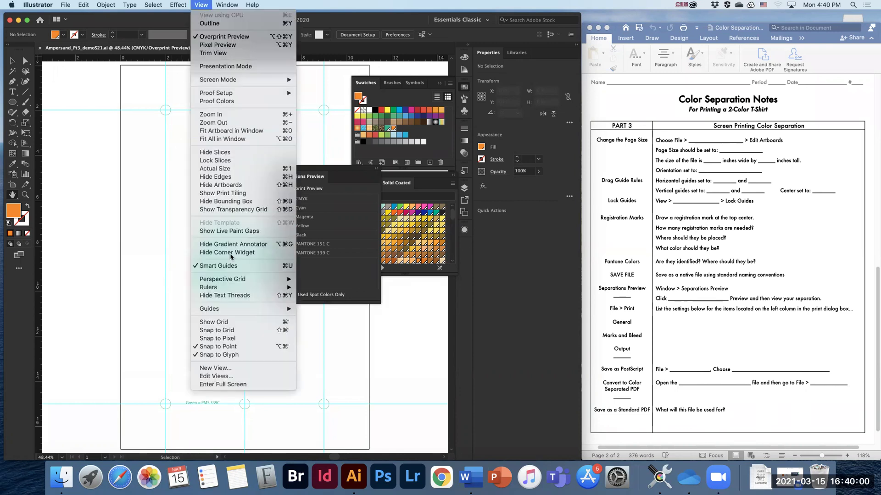
click(301, 308)
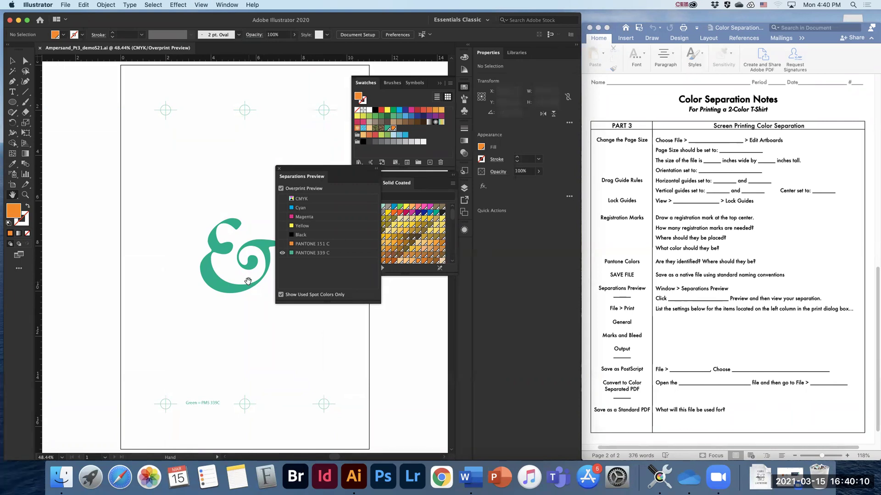
Examine the PANTONE 151 C and PANTONE 339 C separations one at a time and together, checking artwork, registration marks and color labels
click(282, 244)
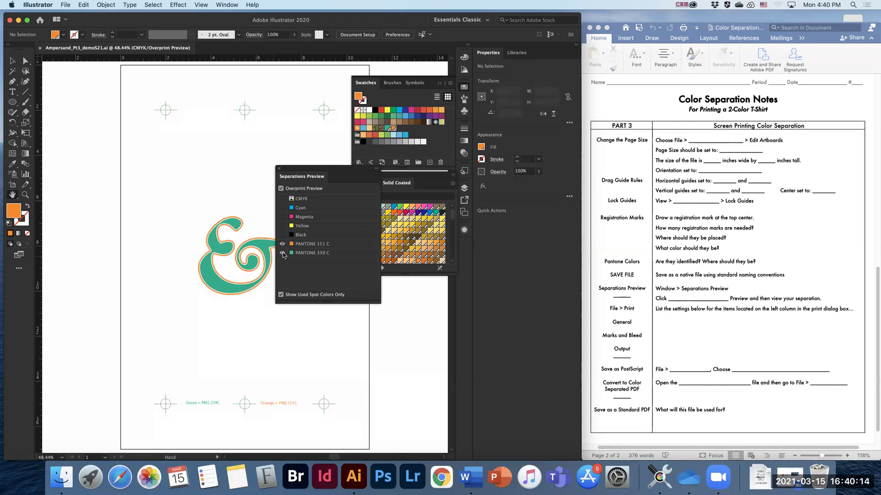
click(282, 253)
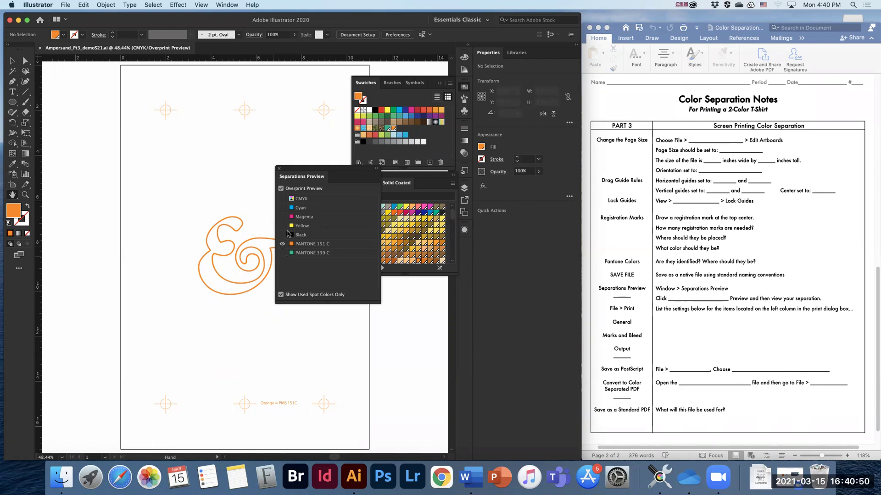
click(282, 253)
click(282, 244)
click(282, 243)
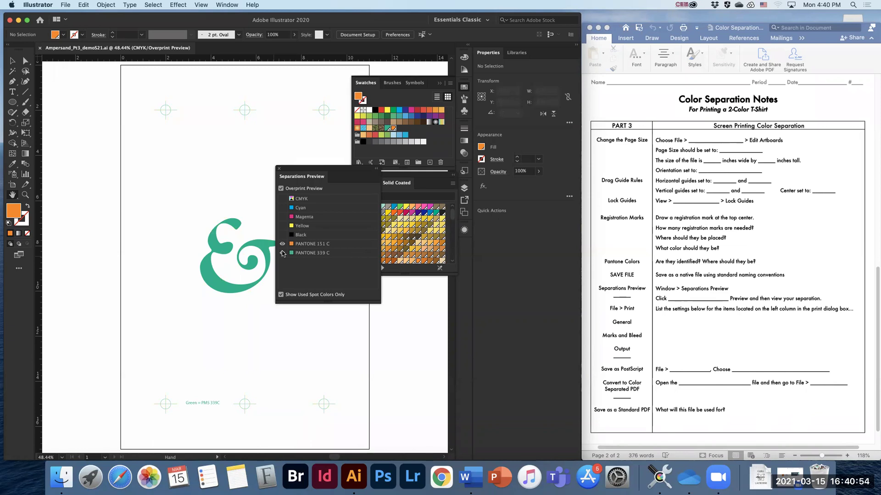
click(282, 253)
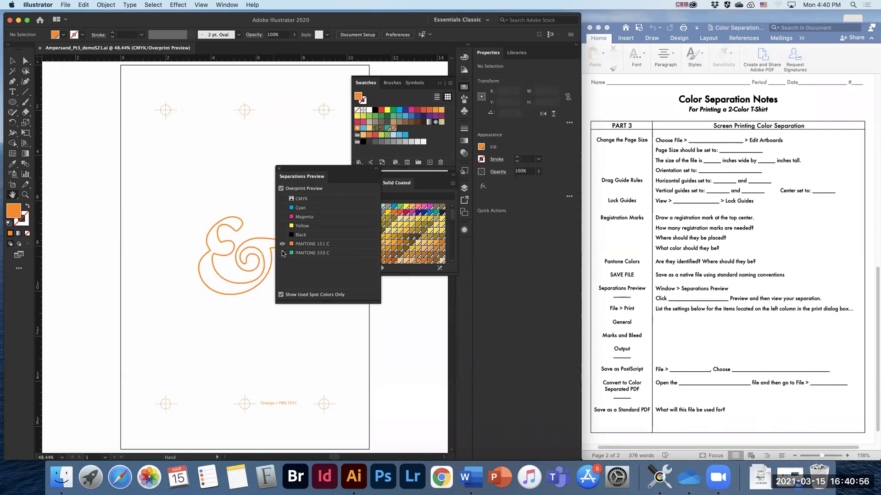
click(282, 253)
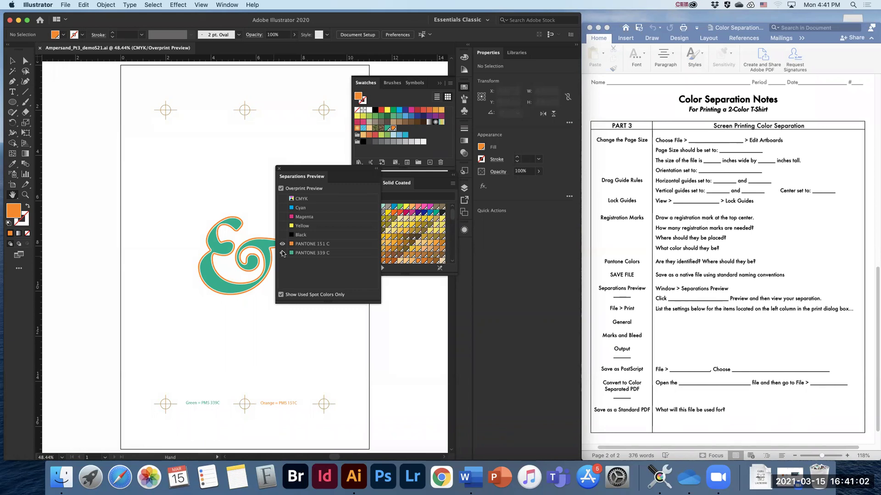
click(282, 252)
Move the Separations Preview below the PANTONE+ Solid Coated library, clear of the ampersand, and return to the Selection tool
drag(294, 170, 345, 213)
drag(378, 251, 379, 284)
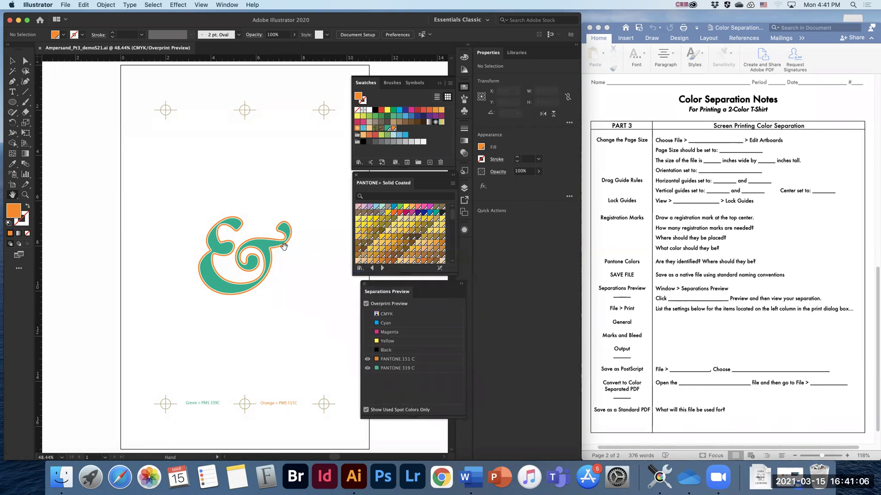
click(13, 60)
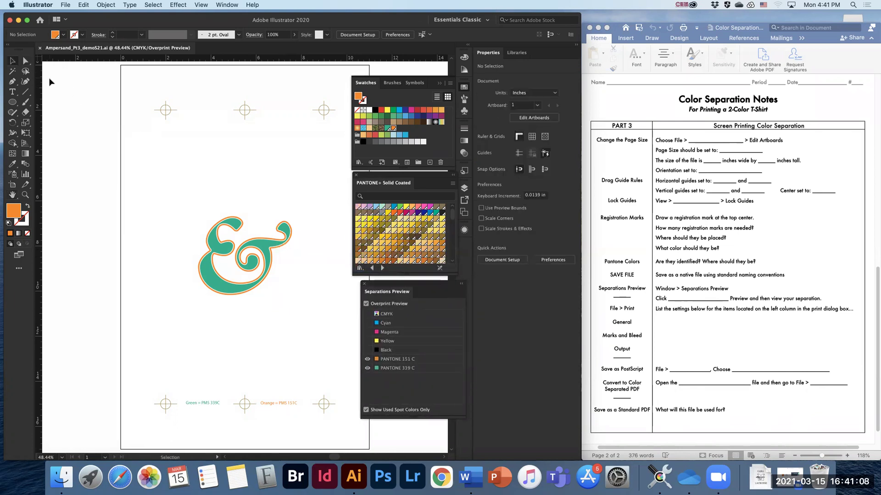
Open the print settings and choose Adobe PostScript File as the printer with the Generic PostScript Printer PPD
click(66, 5)
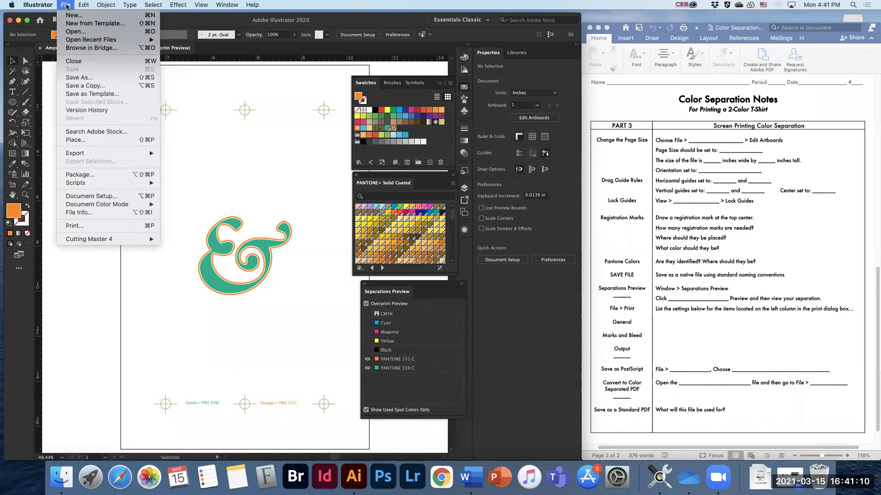
click(85, 228)
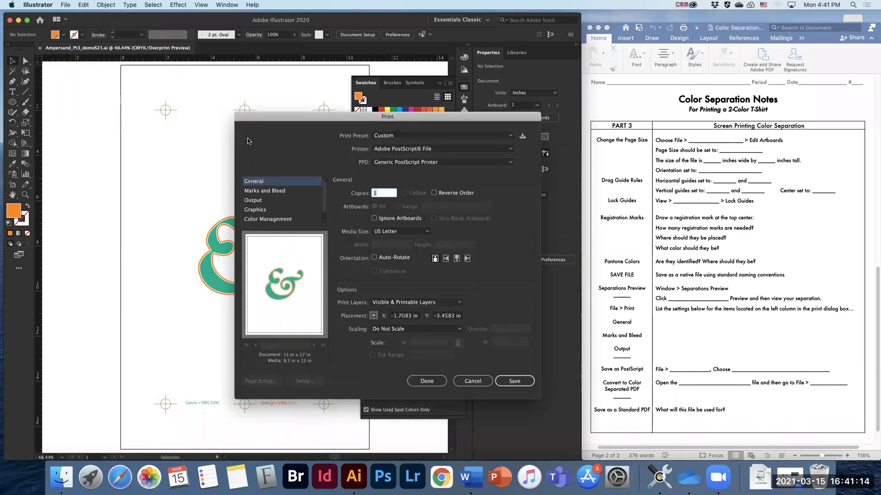
click(408, 148)
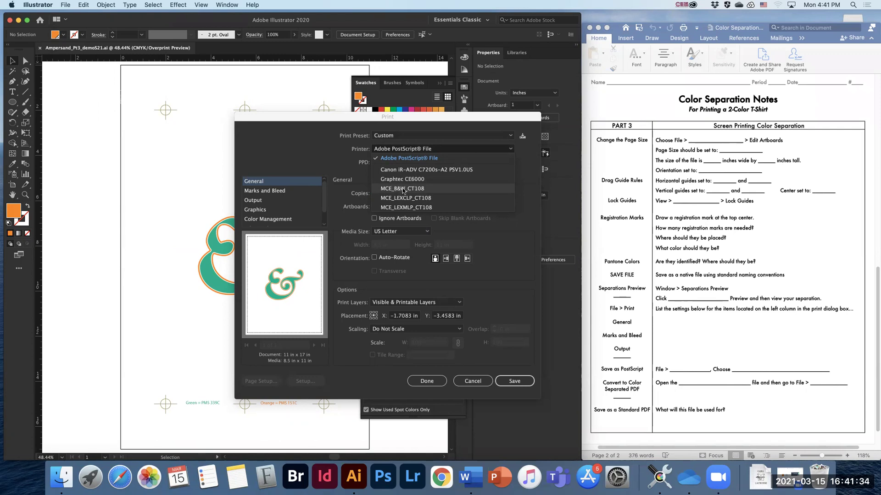
click(404, 159)
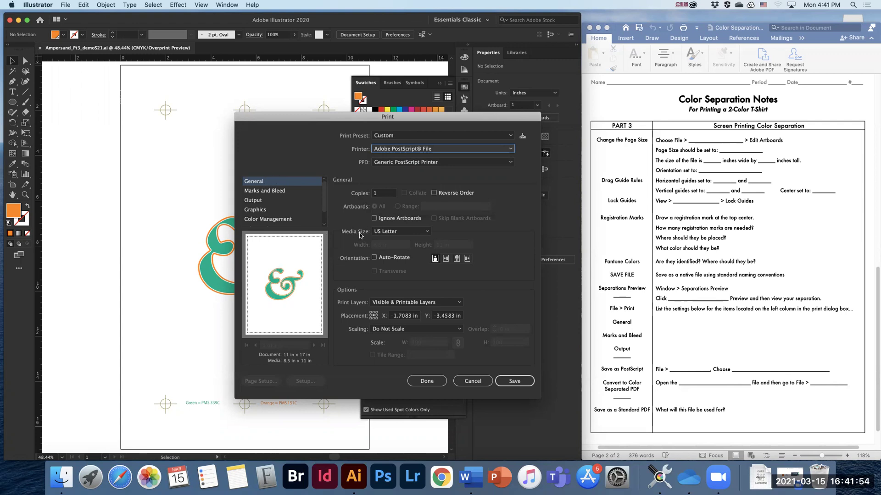
click(384, 231)
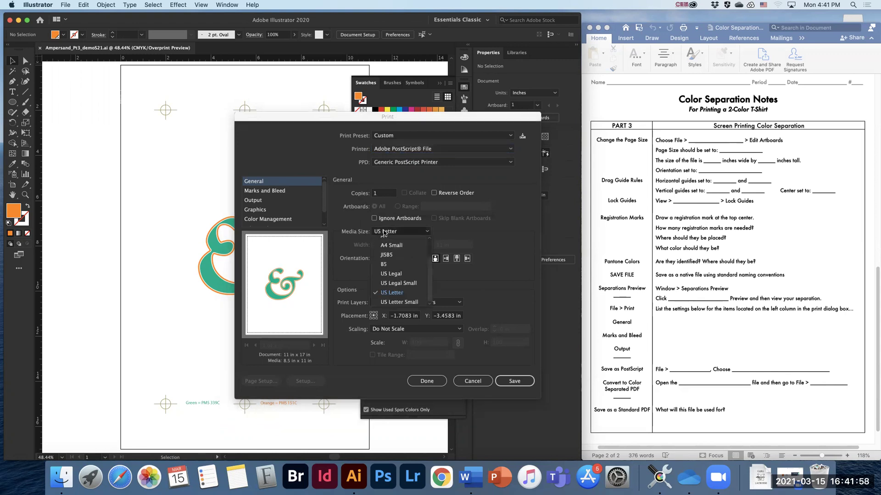
click(428, 232)
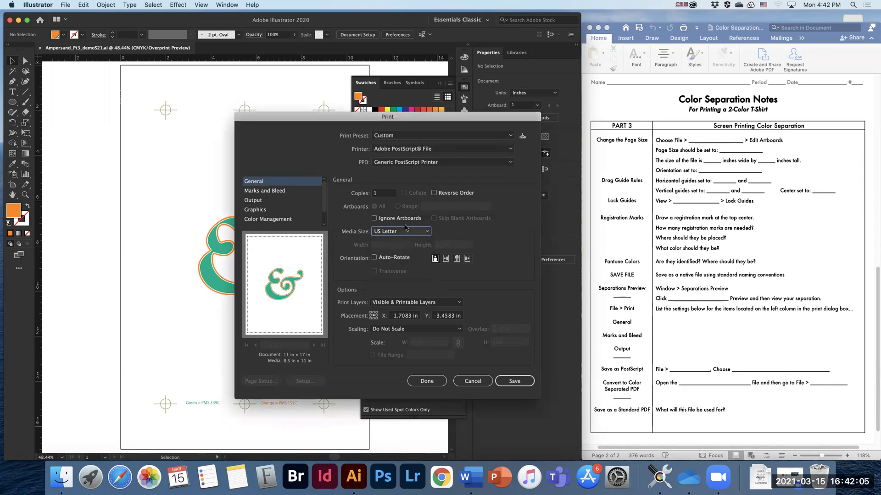
click(398, 165)
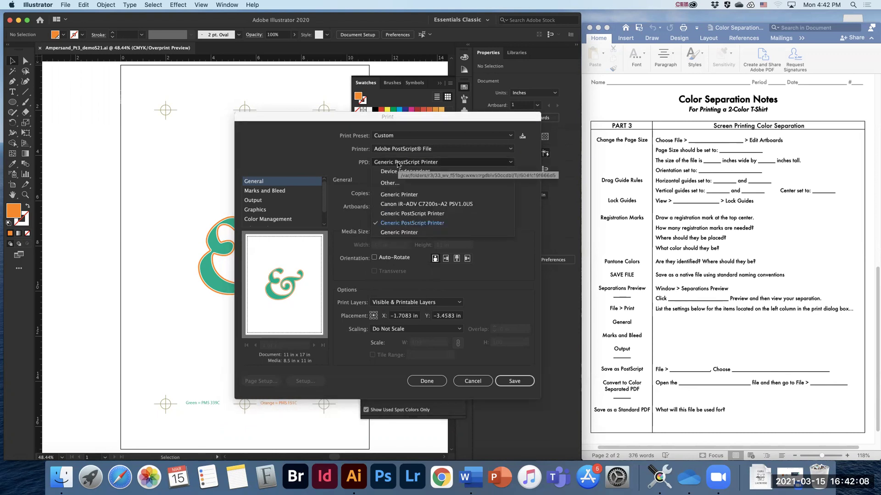
click(398, 165)
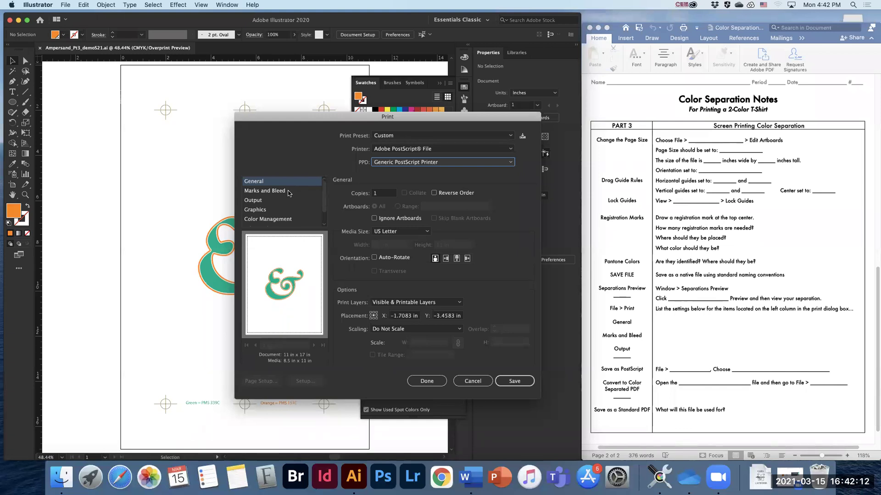
Set the print media size to US Letter and the scaling to Fit to Page
click(386, 330)
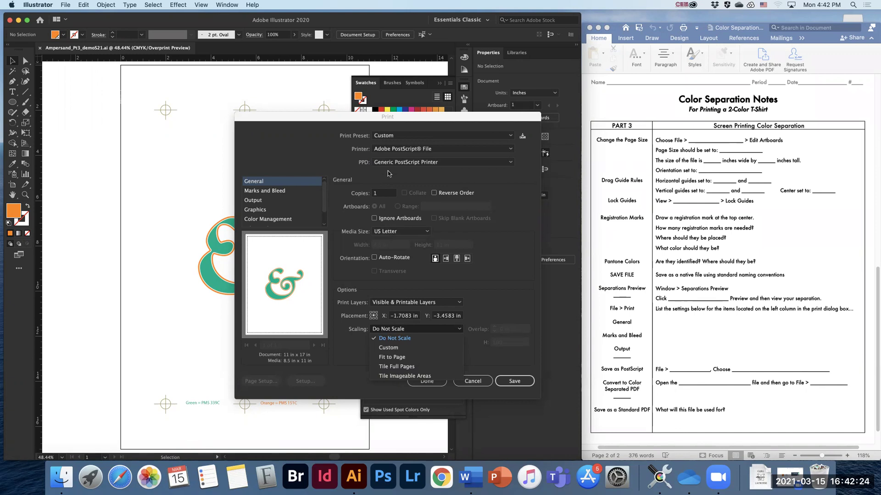
click(393, 233)
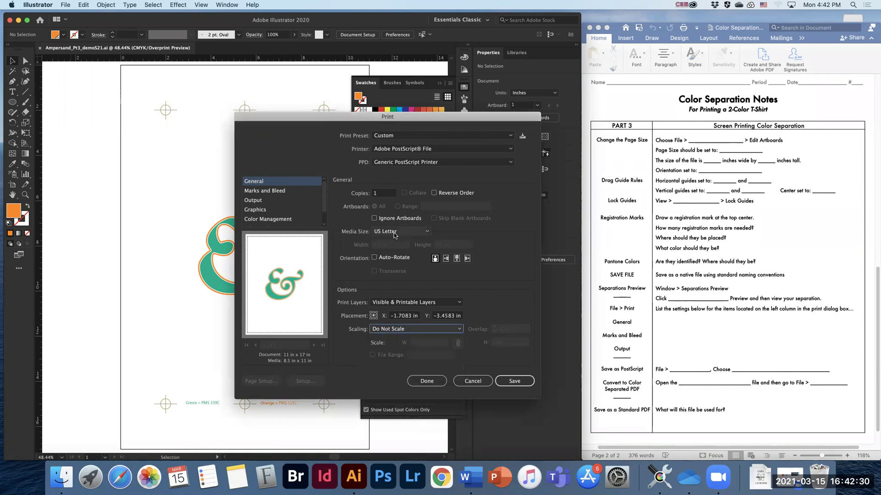
click(393, 232)
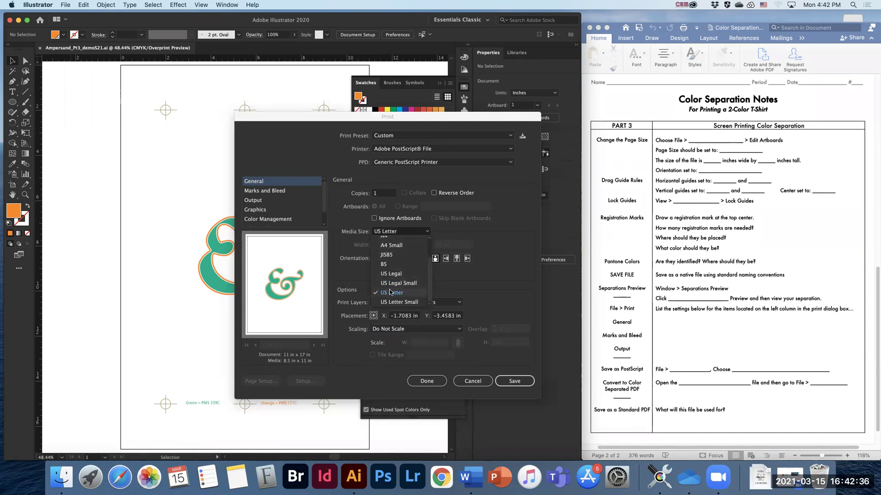
click(408, 292)
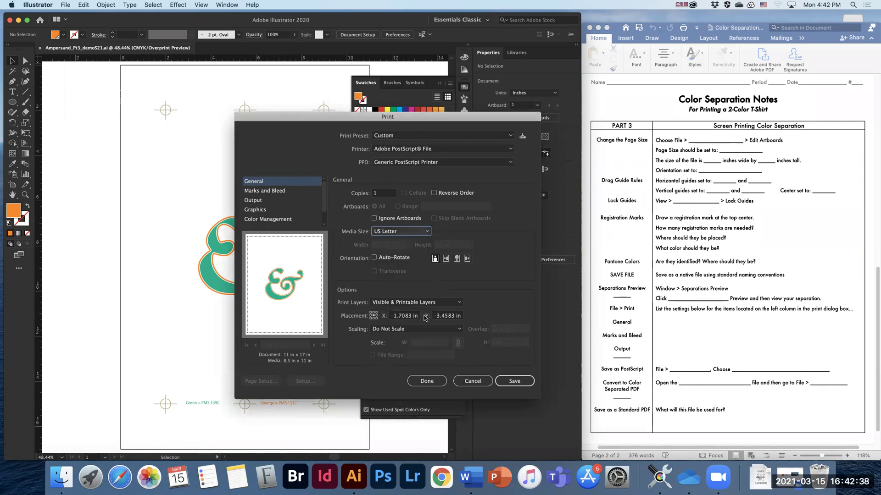
click(403, 329)
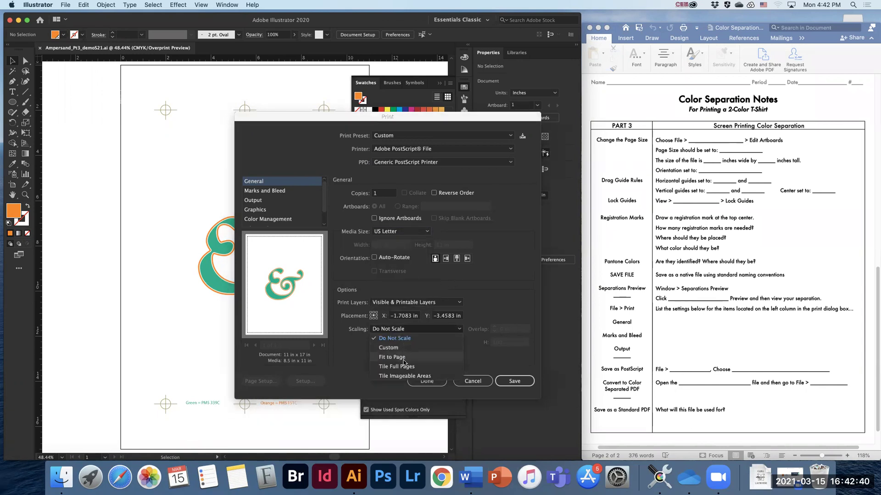
click(392, 358)
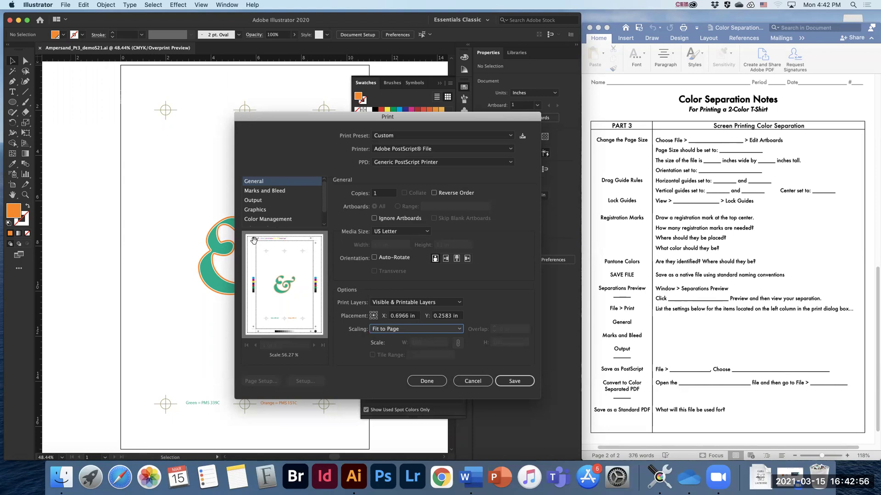
Turn off all printer's marks for the print output, comparing the page preview with and without them
click(284, 192)
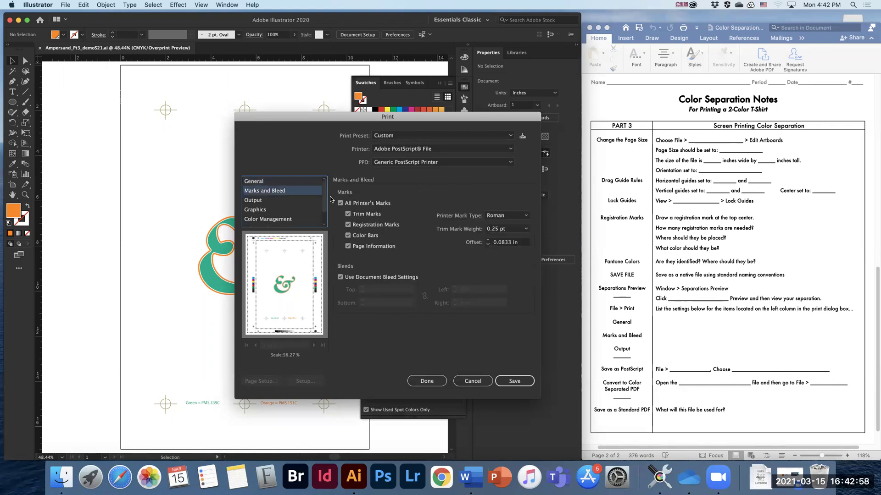
click(340, 203)
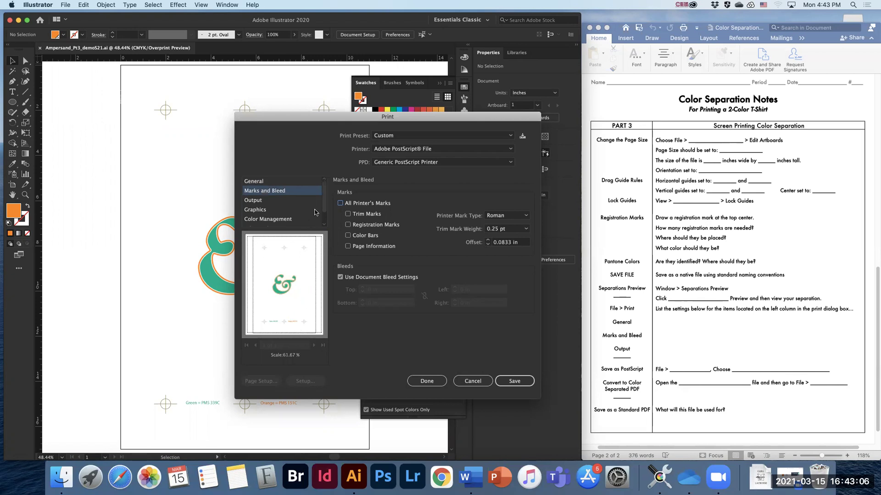
click(340, 203)
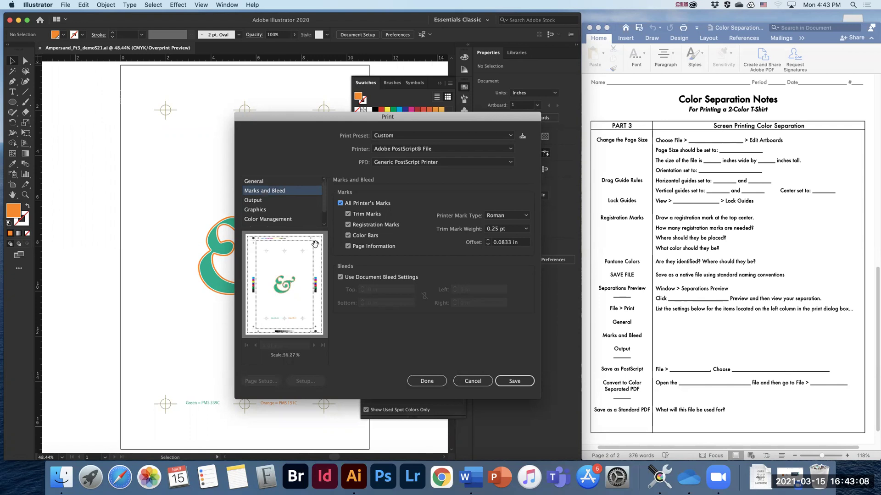
click(340, 204)
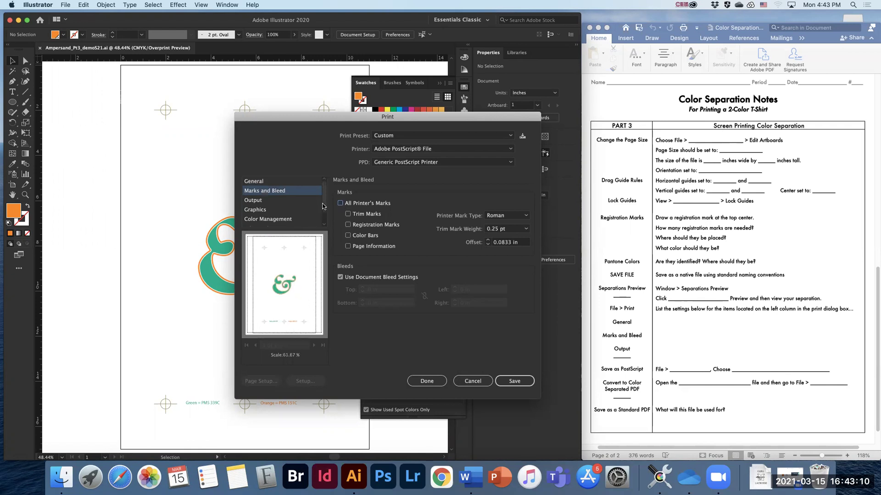
Set the print output mode to Separations (Host-Based), comparing it with Composite
click(266, 201)
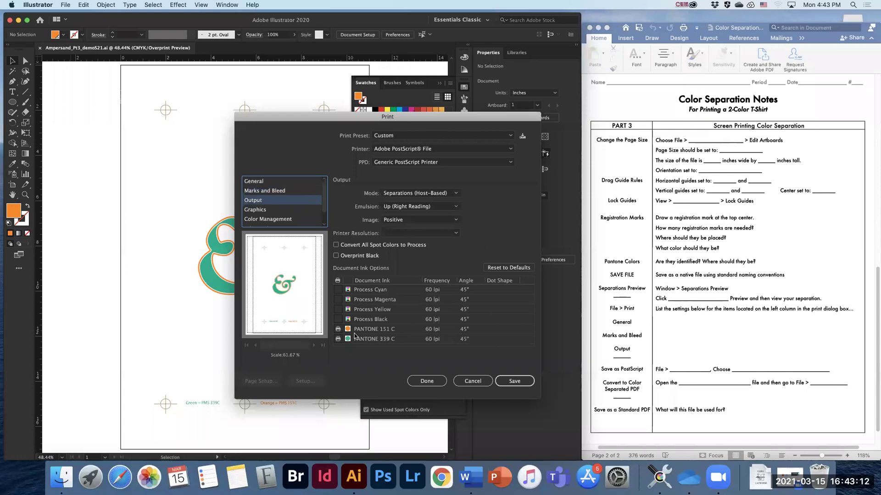
click(405, 194)
click(404, 201)
click(405, 193)
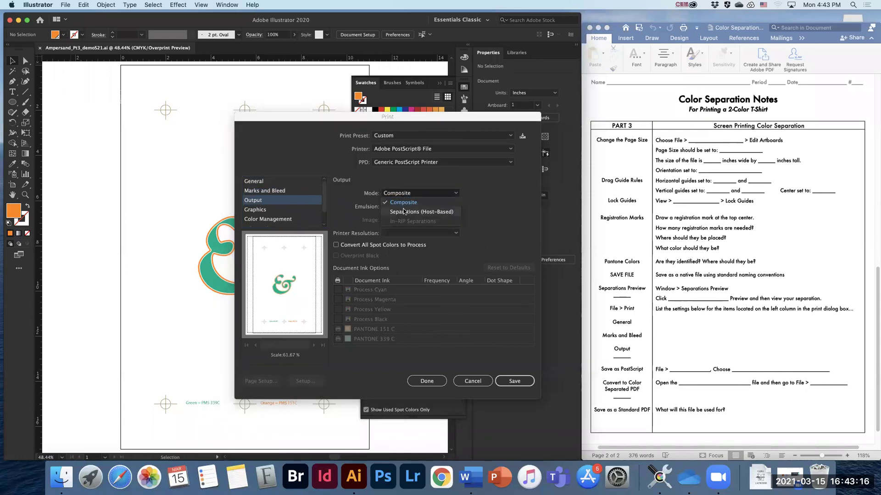
click(404, 211)
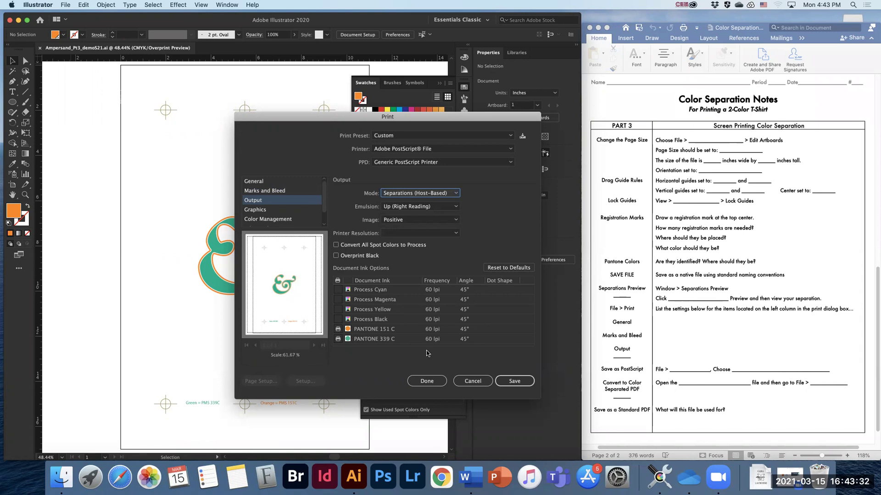
Save the print output in the Color Sep Part 3 folder as a PostScript file named surname and initial plus _ScreenPrintColorSep.ps
click(510, 381)
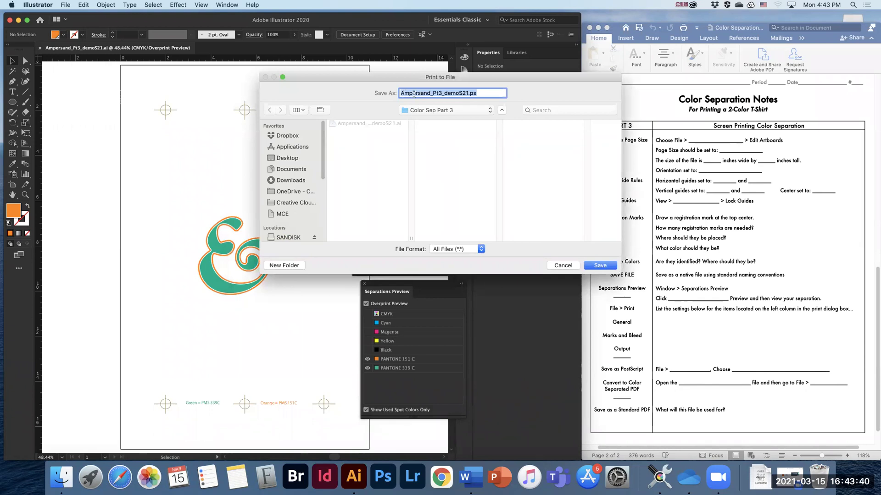
text(Ba)
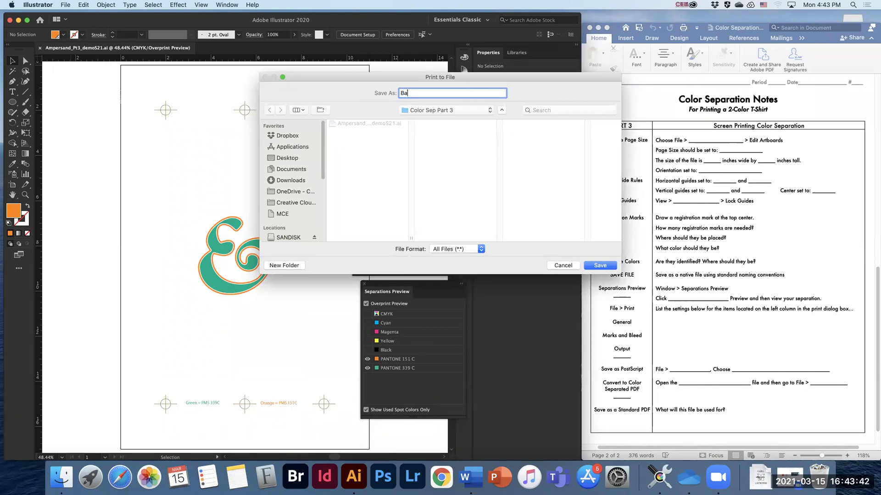
text(ynes)
text(_A_ScreenPrintColorSep)
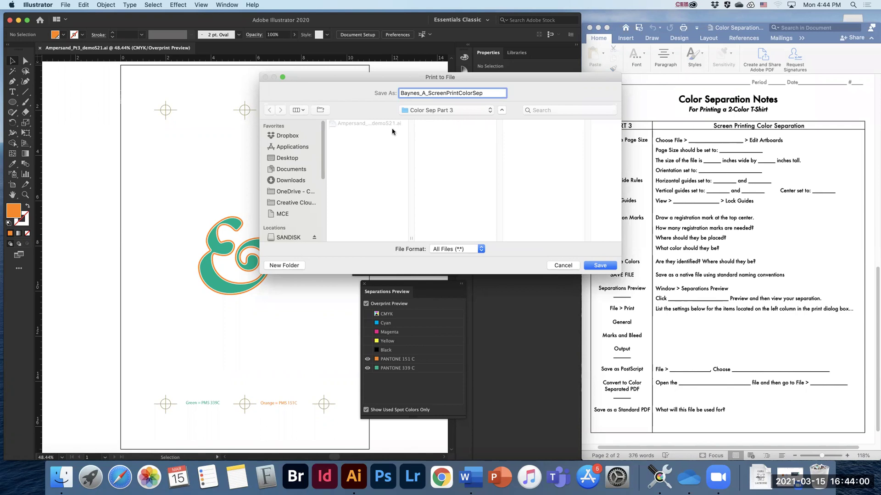
text(.ps)
click(600, 266)
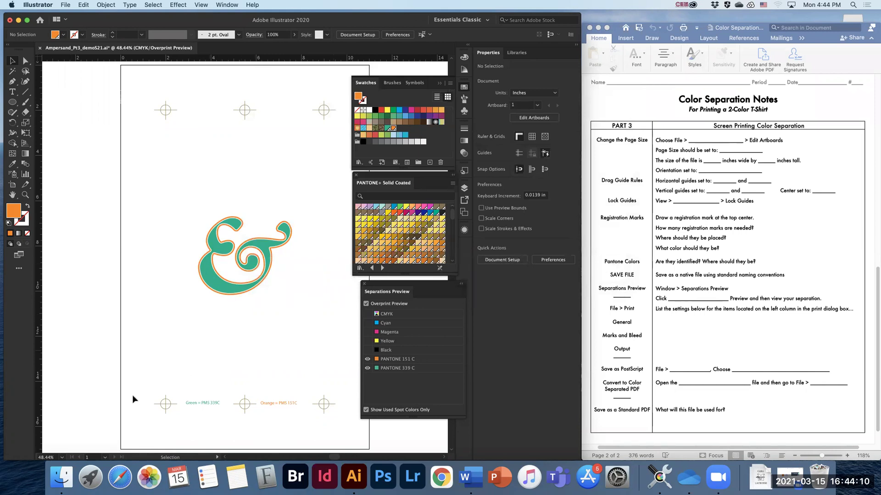
Switch to Finder, browse OneDrive through _Virtual_Learning_20, 2_GDP, Color Theory and Color Separations to Color Sep Part 3, and open the saved PostScript file
click(60, 480)
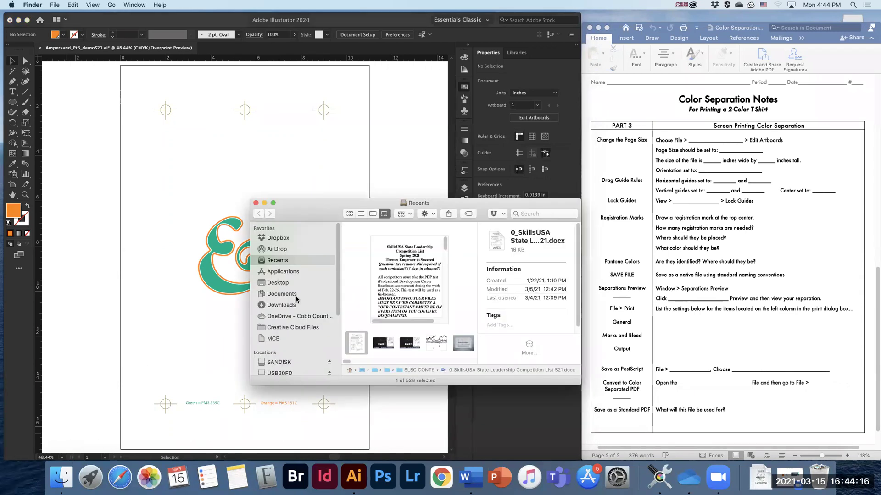
click(294, 316)
click(380, 242)
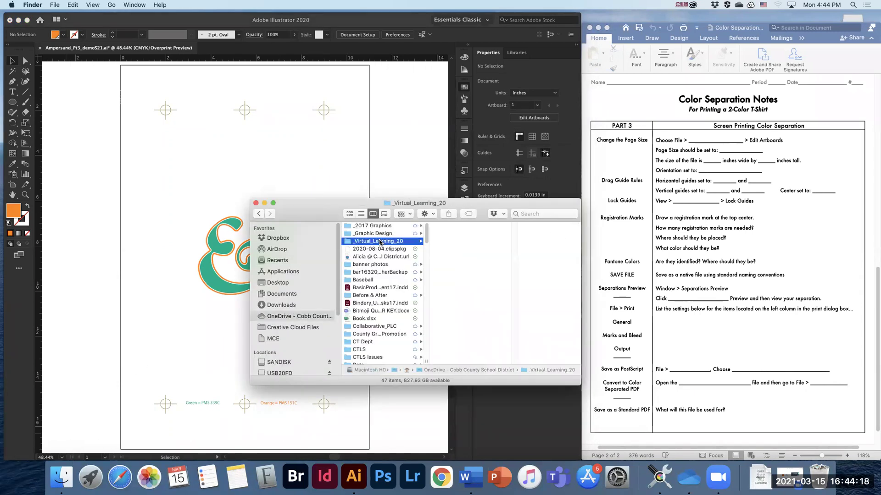
click(458, 242)
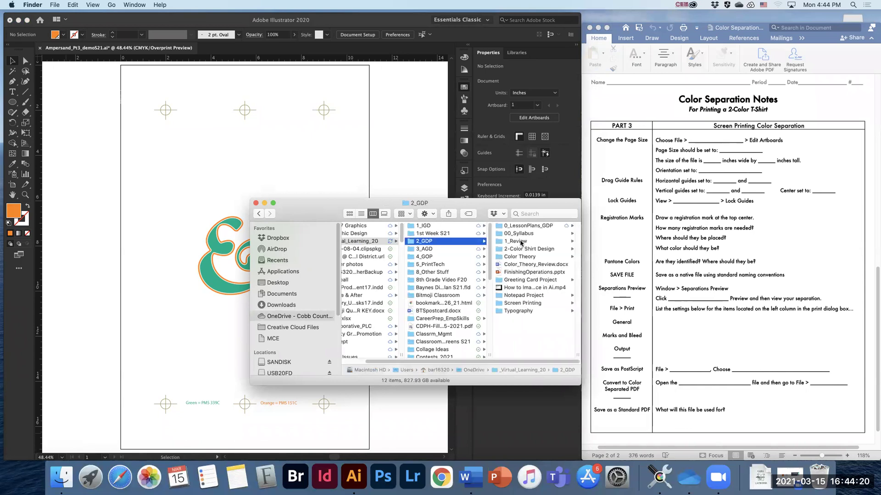
click(518, 257)
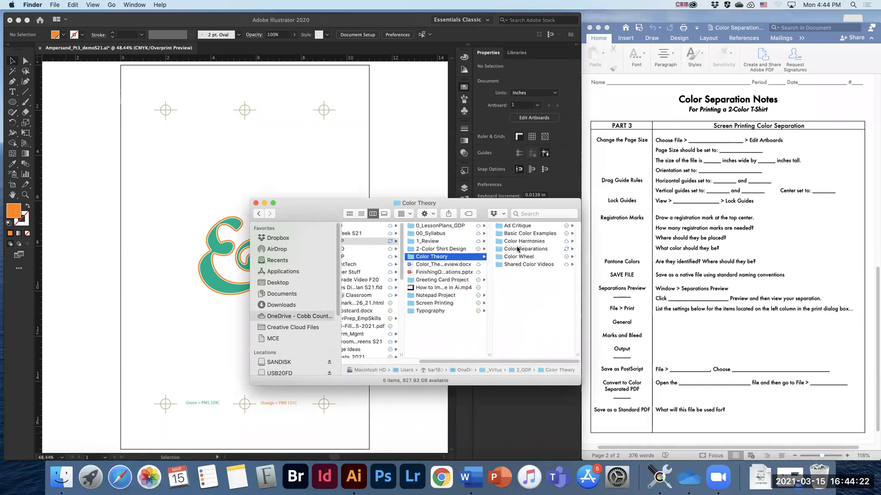
click(517, 249)
click(517, 226)
click(510, 233)
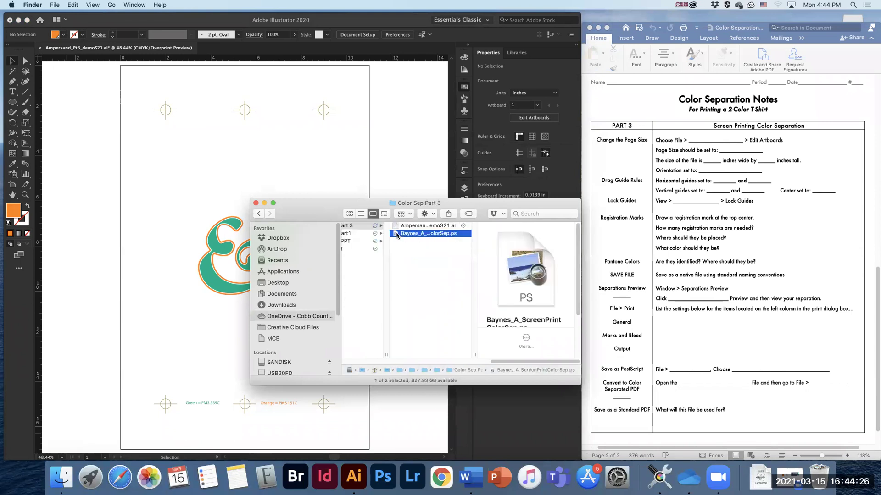
double_click(397, 235)
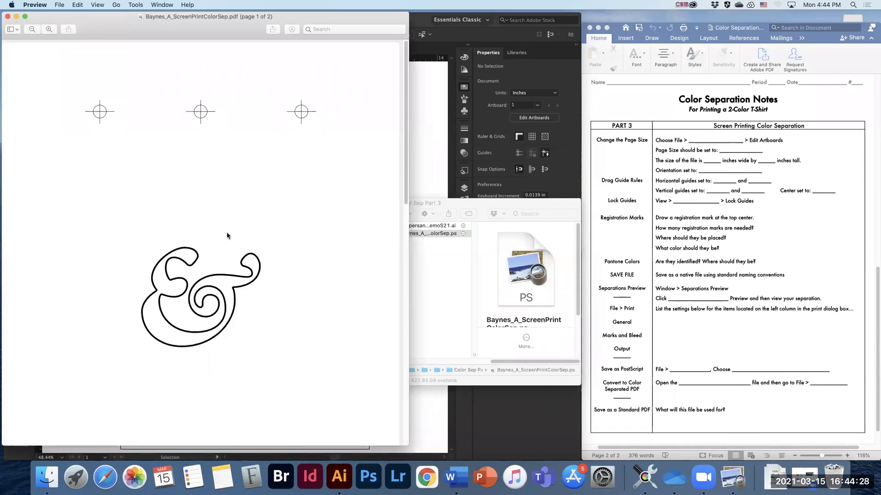
Examine both pages of the converted separation PDF, checking the artwork, registration marks and Pantone label of each color
scroll(227, 235, down, 3)
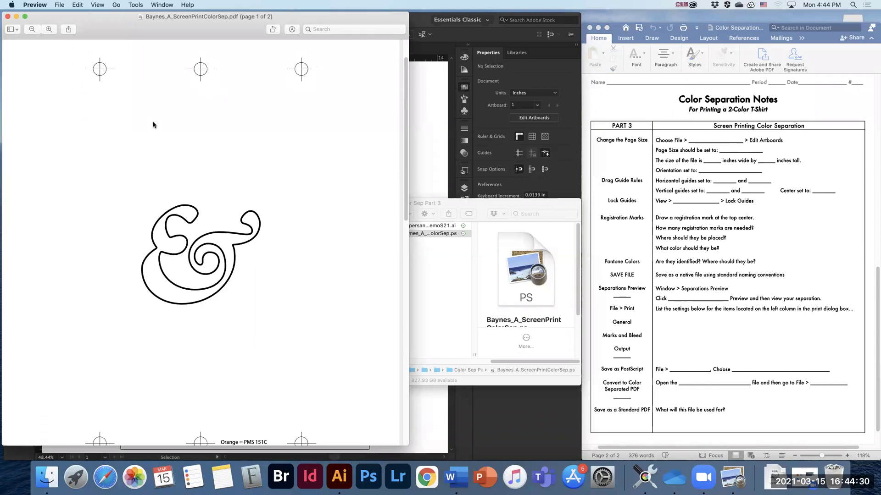
click(32, 29)
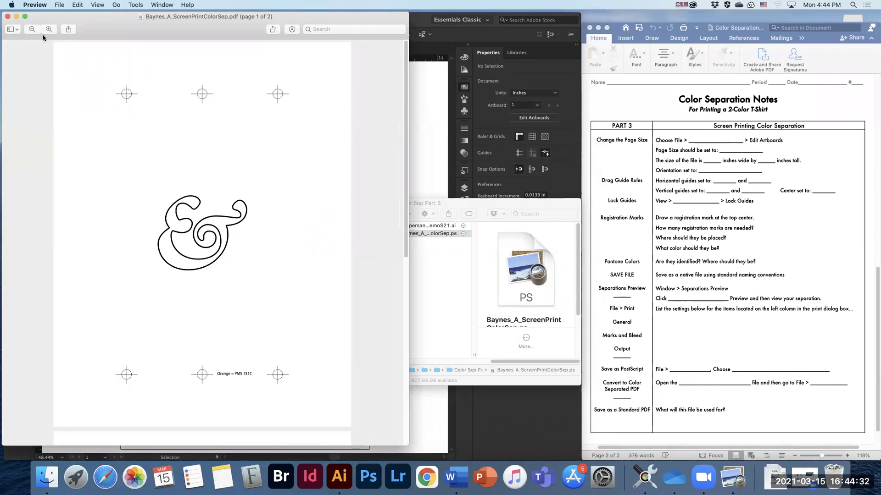
scroll(263, 218, down, 3)
scroll(263, 218, down, 10)
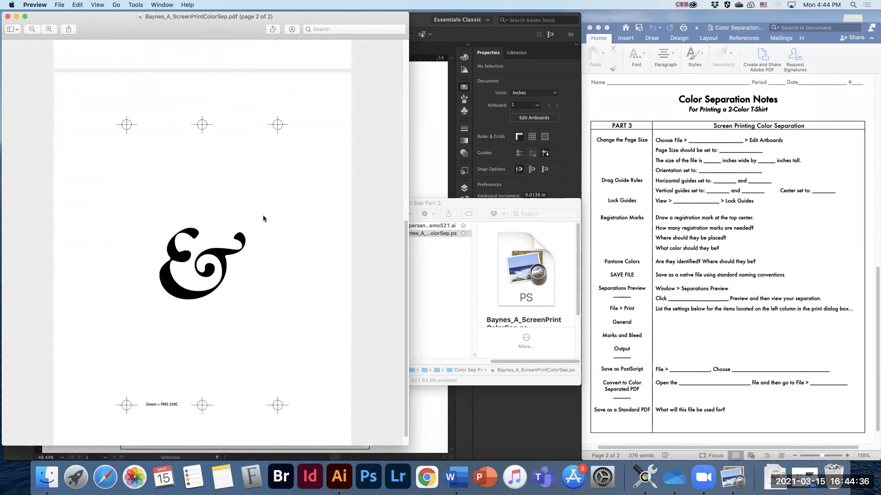
scroll(263, 219, down, 1)
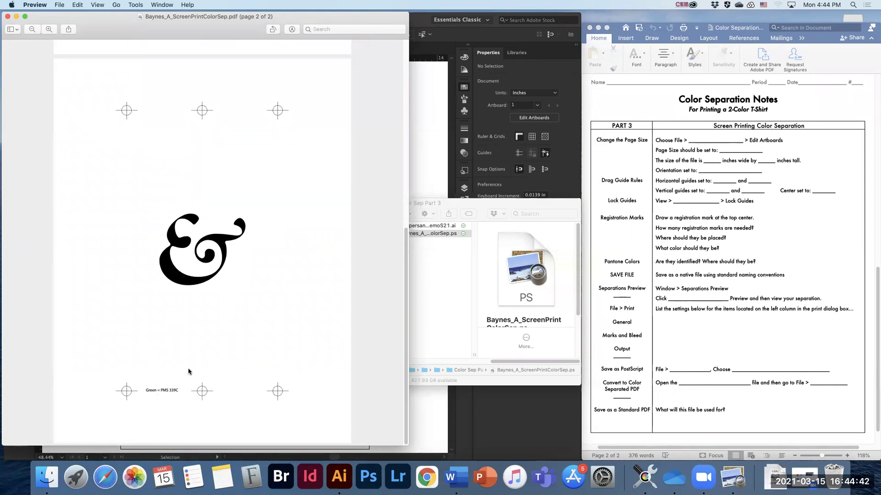
Export the two-page separation document as a PDF, correcting its file name to surname and initial plus _ScreenPrintColorSep.pdf without the doubled extension
scroll(190, 366, up, 10)
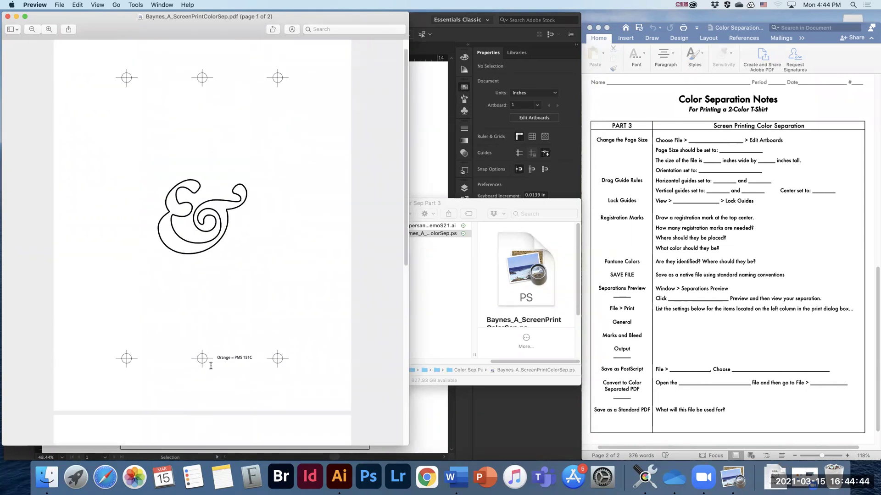
scroll(231, 353, down, 10)
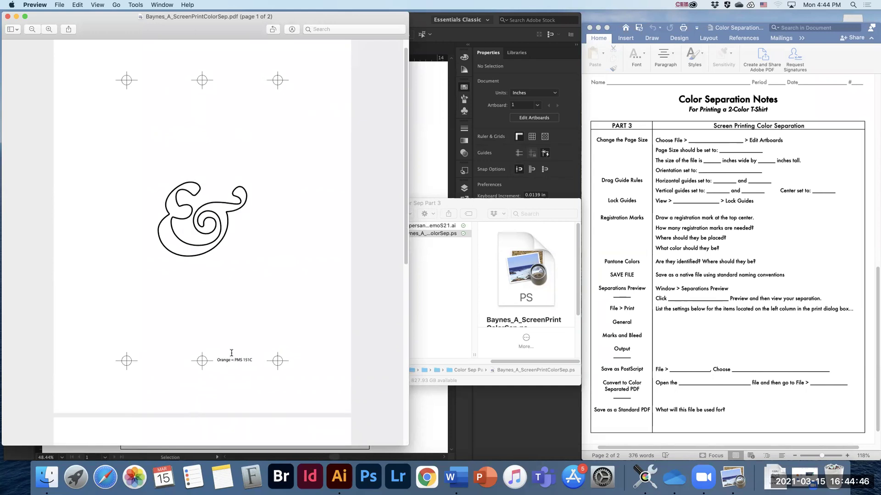
scroll(231, 356, up, 10)
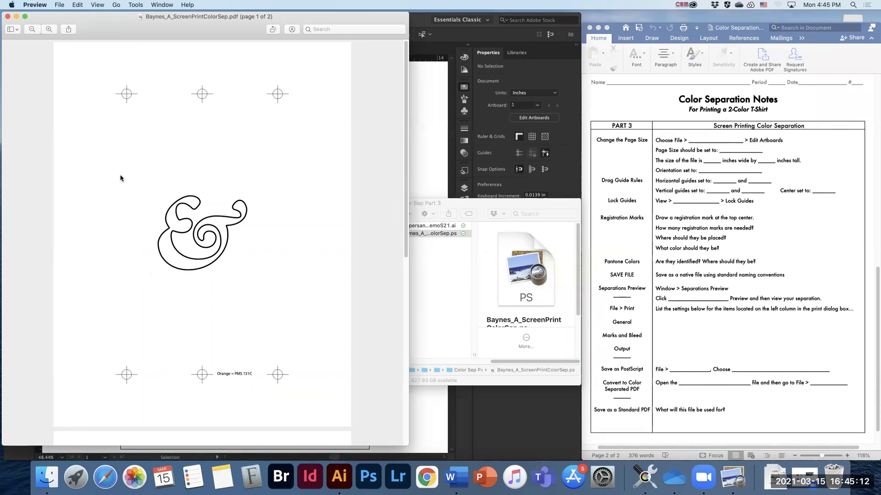
click(60, 5)
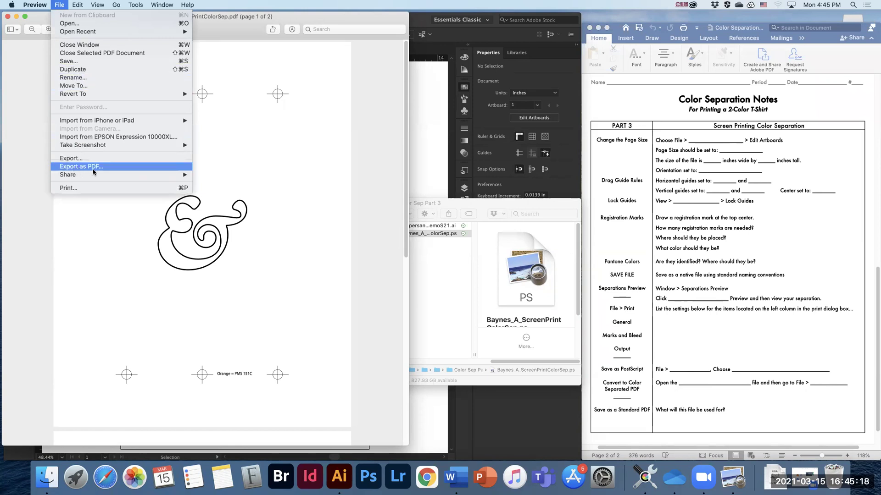
click(94, 167)
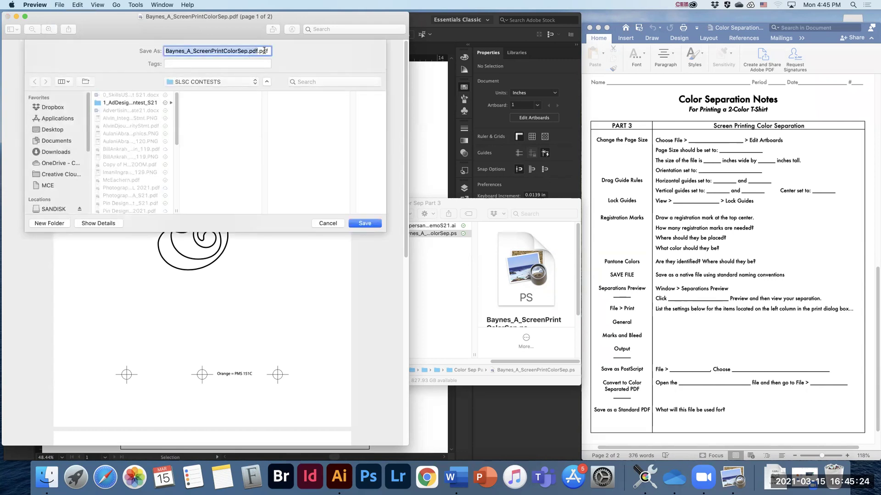
click(260, 51)
key(BackSpace)
key(BackSpace)
key(BackSpace)
key(BackSpace)
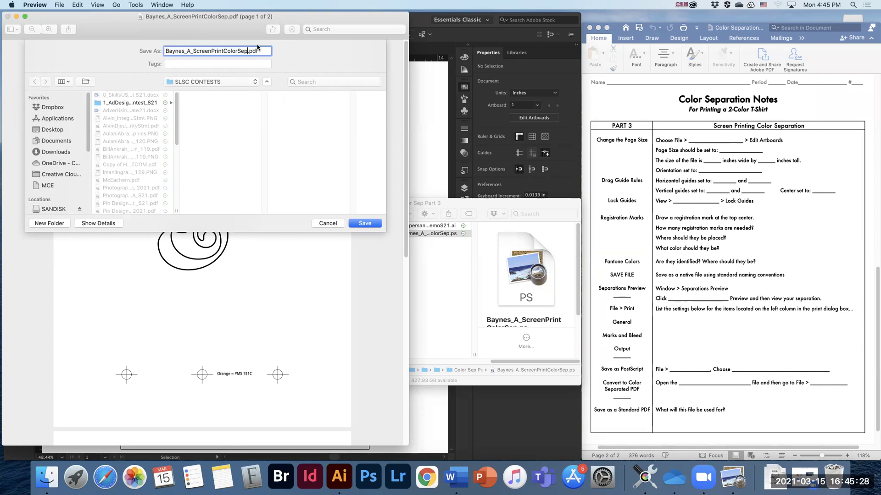
Choose the _Graphic Design folder in OneDrive as the destination and save the exported separation PDF there
click(63, 164)
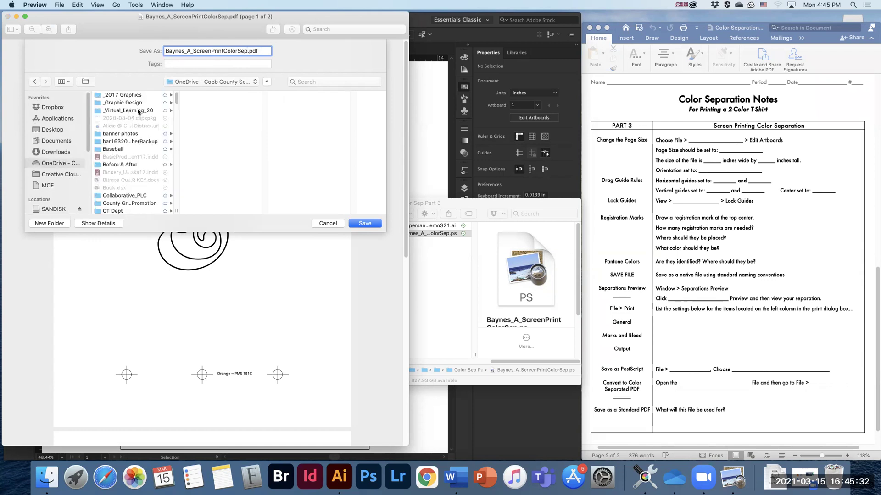
click(132, 111)
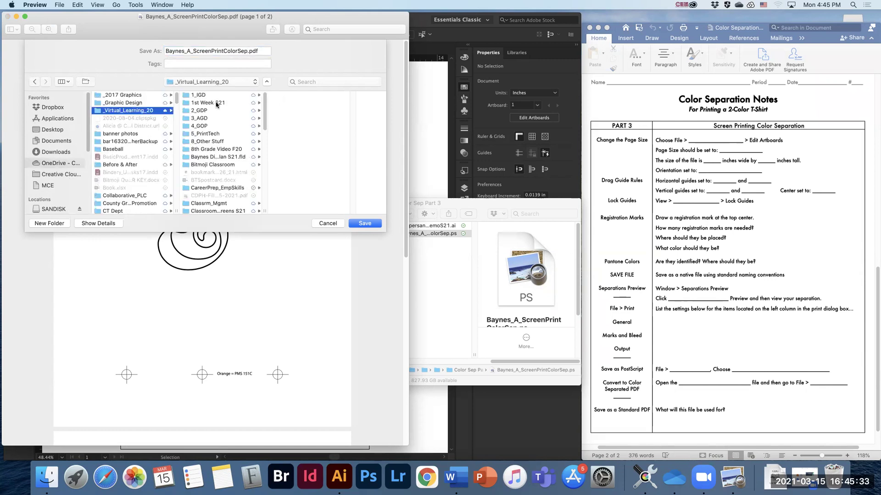
click(120, 104)
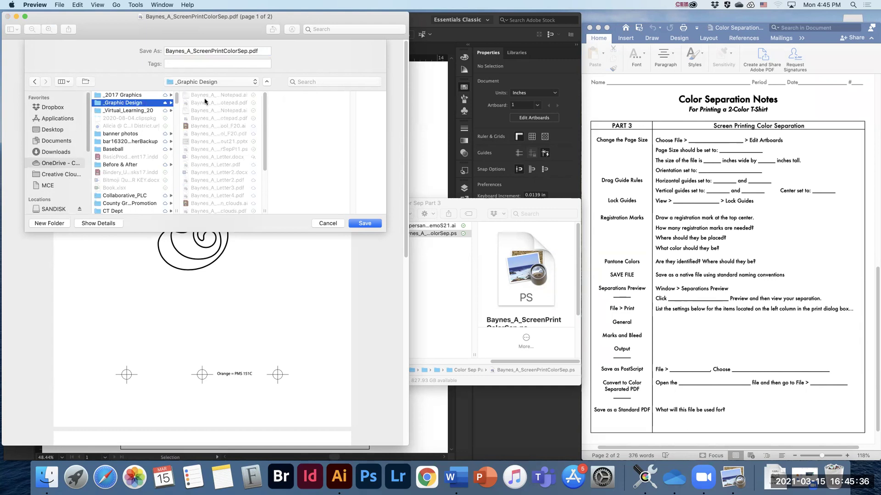
click(365, 224)
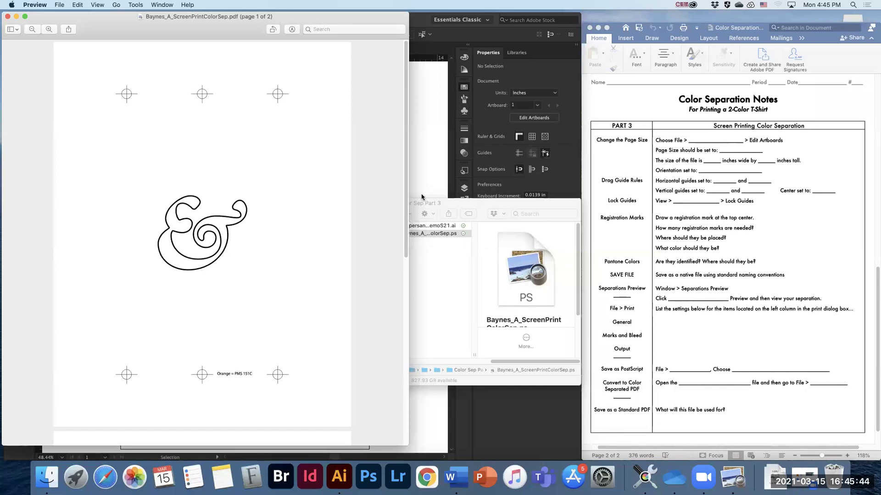
Switch to Illustrator and set the ampersand document to save as Adobe PDF (pdf)
click(432, 167)
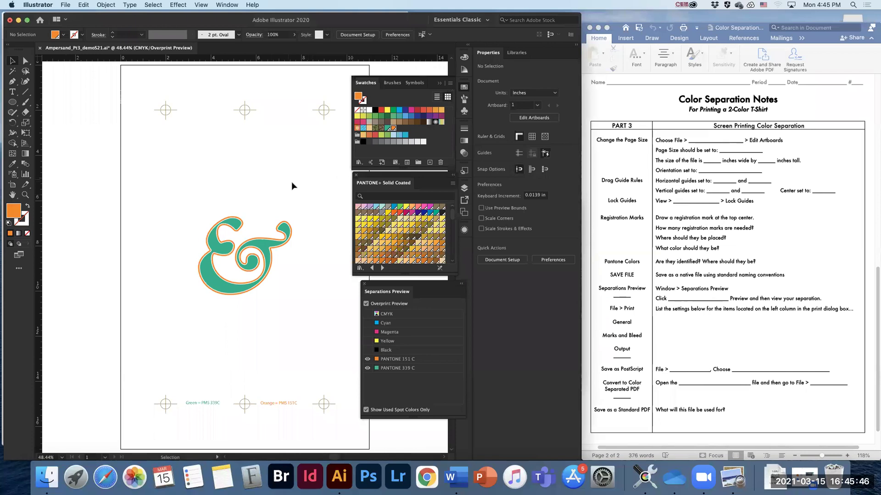
click(66, 5)
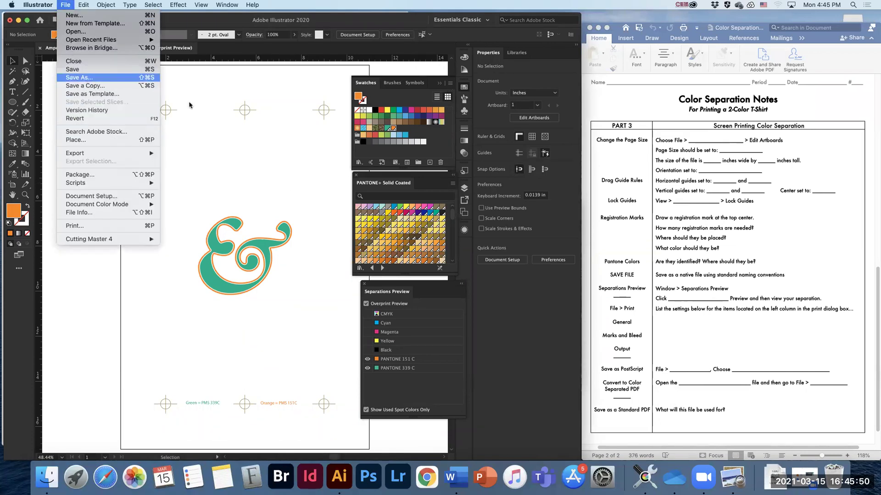
click(85, 82)
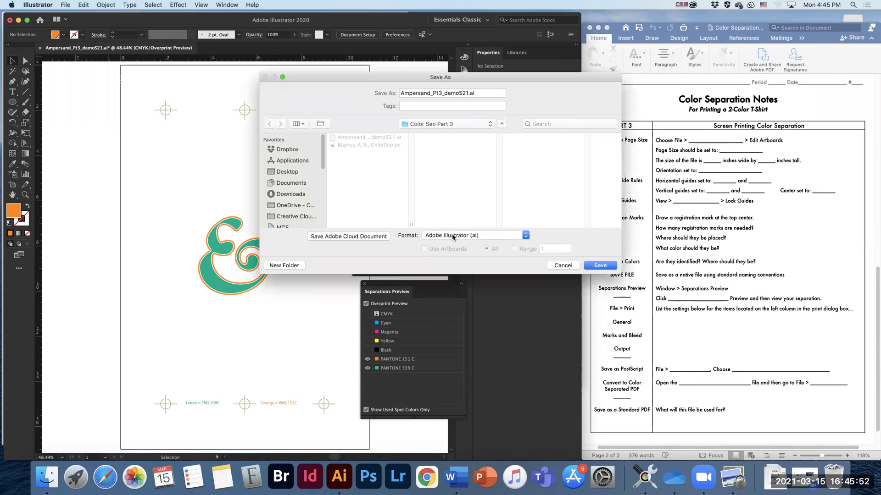
click(453, 236)
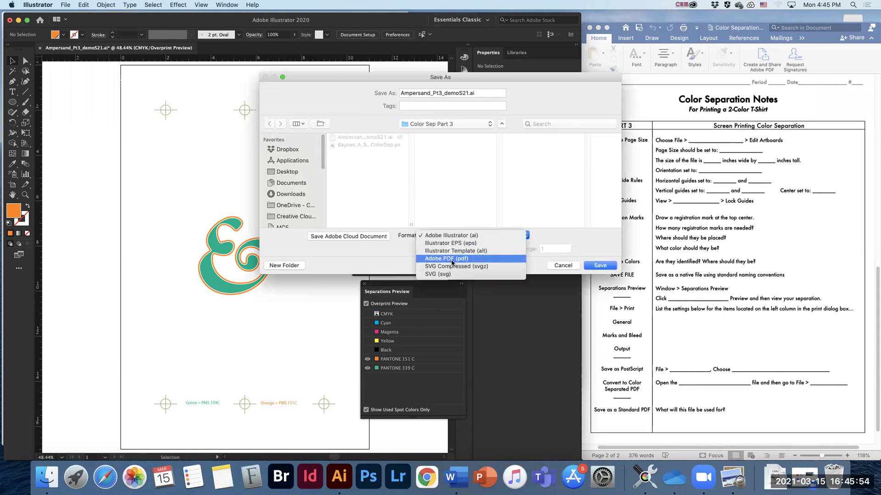
click(447, 259)
Name the PDF surname and initial plus _ColorSep_SoftProof.pdf and save it in Color Sep Part 3 with the Illustrator Default preset
click(430, 93)
double_click(468, 92)
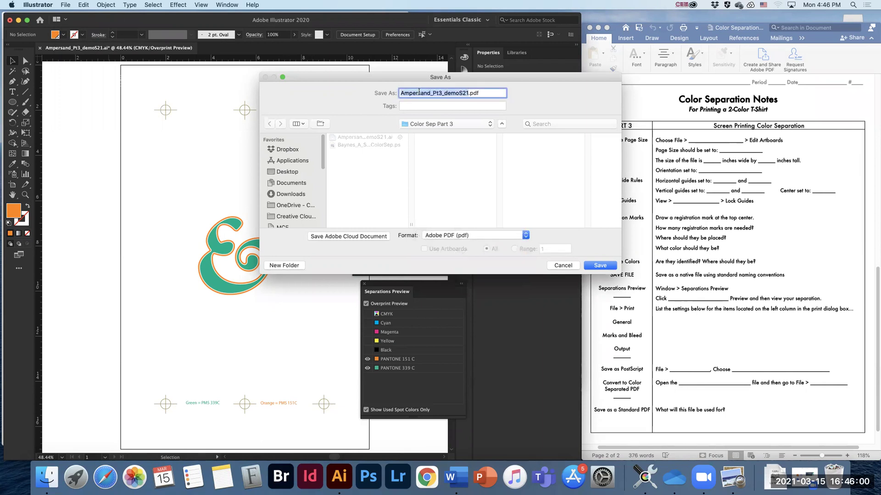
text(Byan)
key(BackSpace)
key(BackSpace)
key(BackSpace)
text(aynes_A)
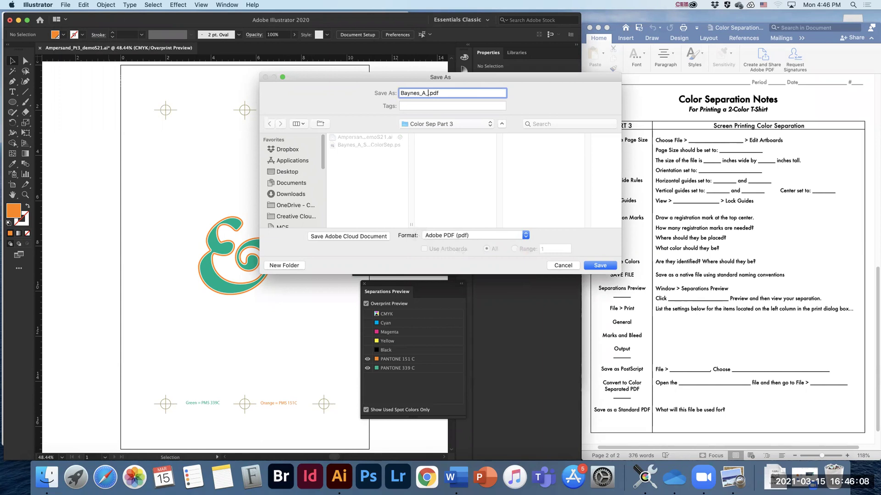
text(_ColorSep_SoftProof)
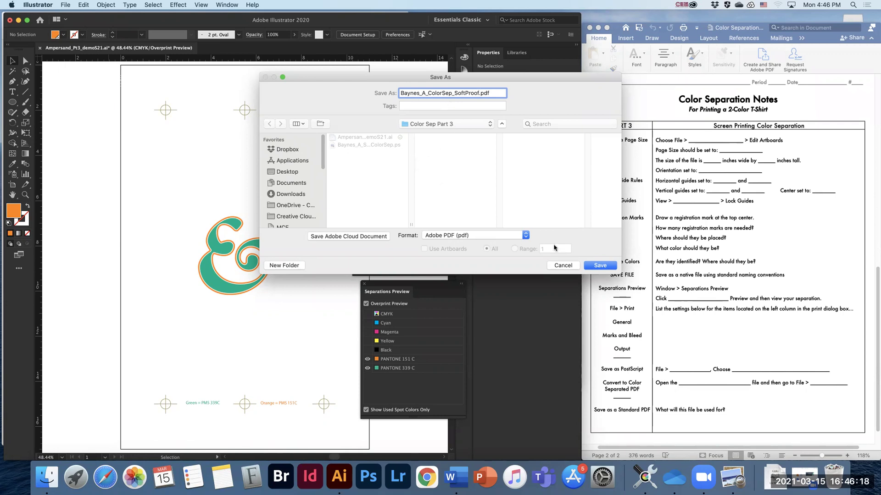
click(603, 267)
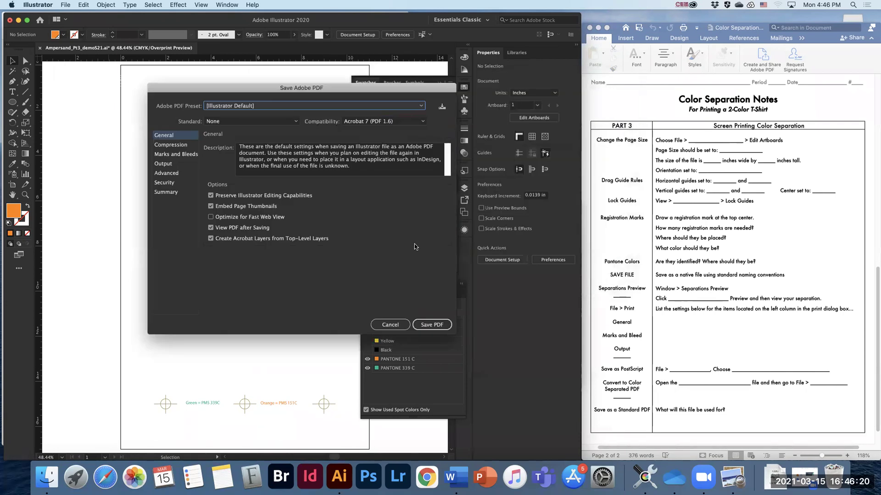
click(426, 325)
Look over the artwork and registration marks in the opened soft proof PDF and close it
scroll(344, 217, down, 10)
scroll(344, 217, up, 8)
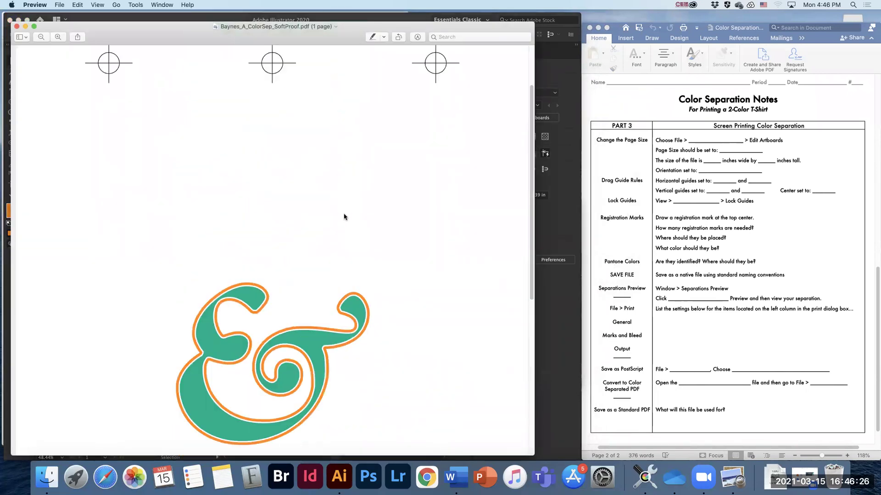
scroll(344, 217, up, 3)
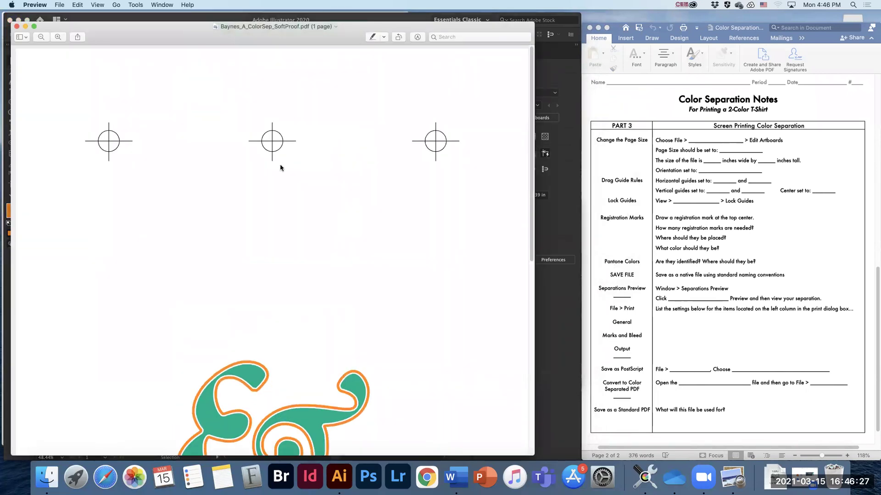
click(17, 27)
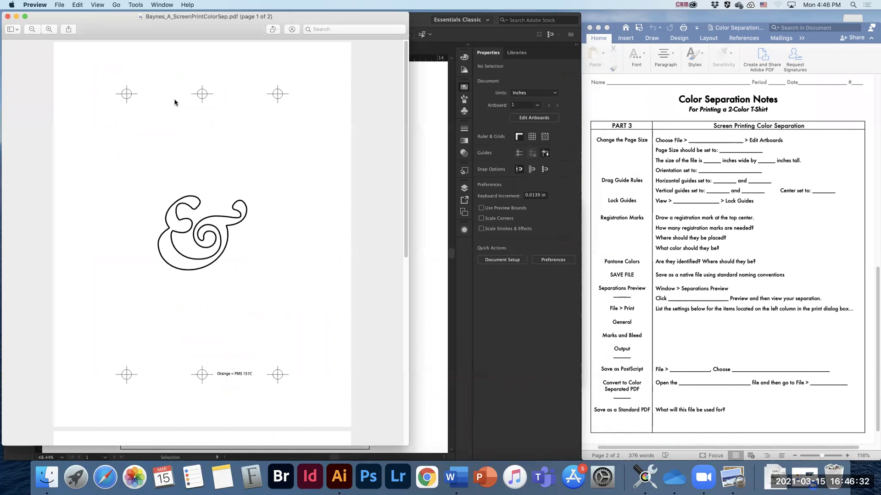
Review both pages of the separation PDF, comparing the orange outline plate with the green fill plate, and close the document
scroll(175, 102, down, 5)
scroll(176, 103, up, 3)
scroll(176, 103, up, 5)
scroll(184, 115, down, 5)
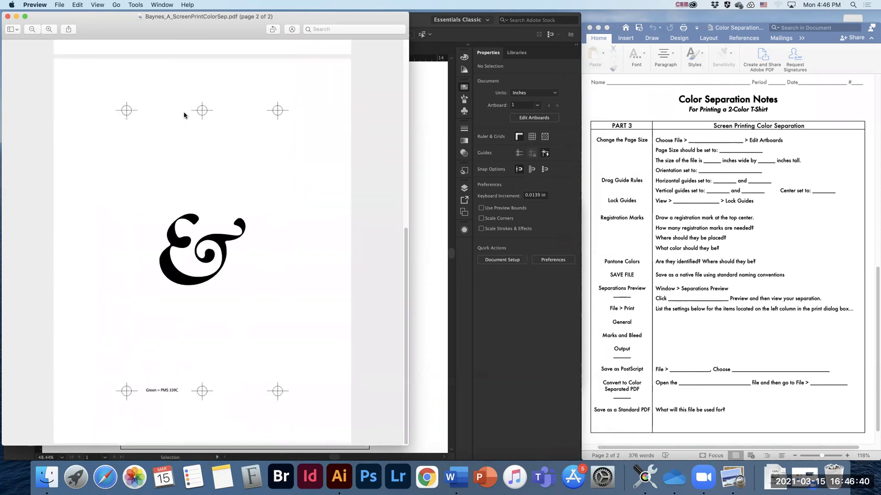
scroll(184, 115, up, 5)
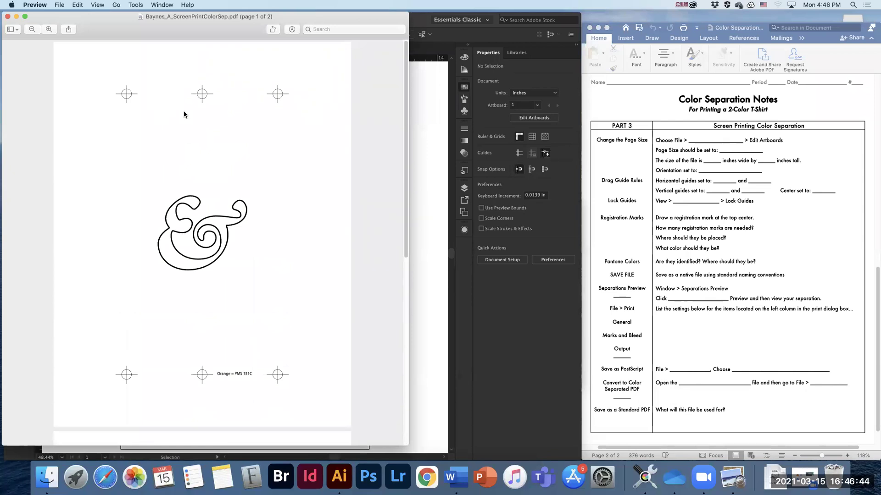
scroll(184, 115, down, 5)
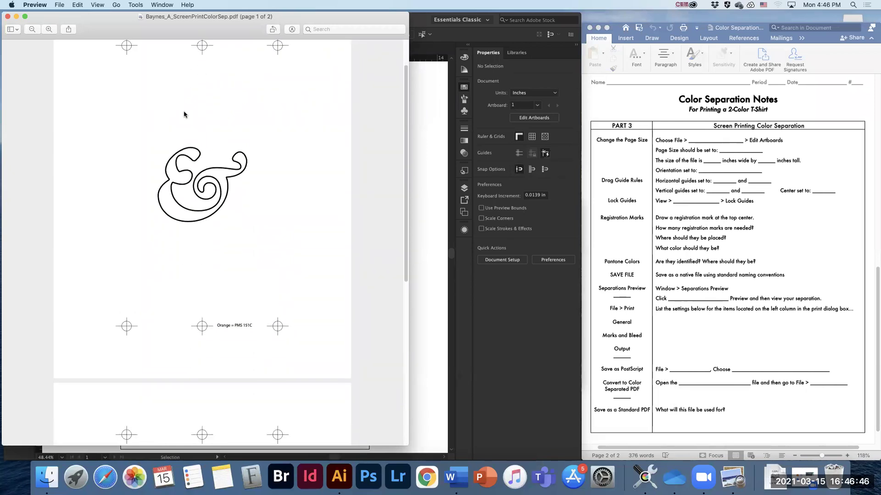
scroll(184, 115, up, 4)
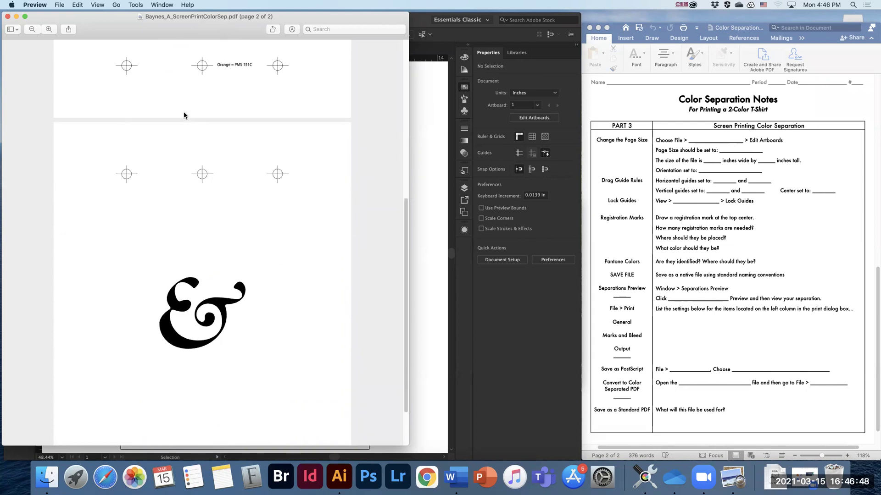
scroll(184, 116, down, 2)
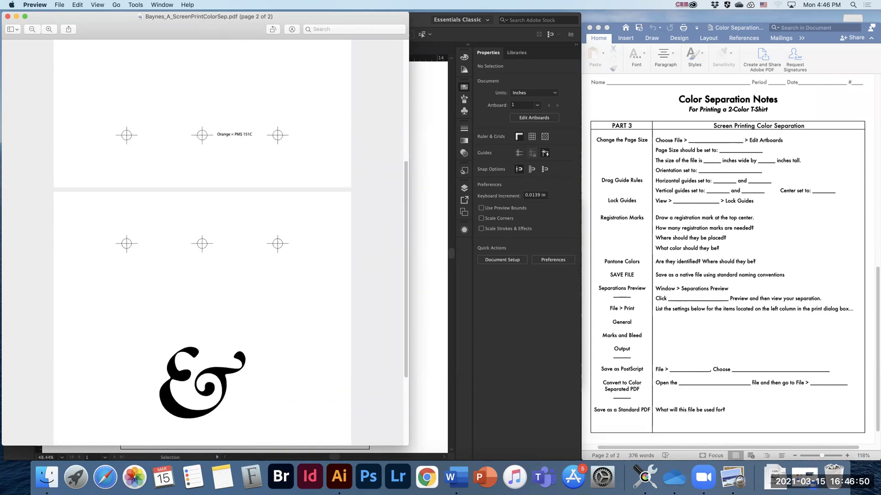
click(8, 17)
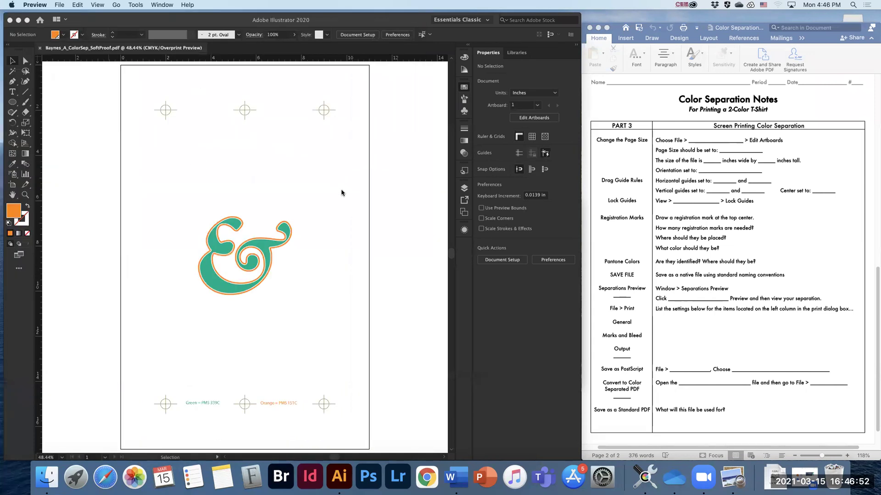
Switch to Finder, open the soft proof PDF from Color Sep Part 3, inspect the whole page, and close the proof and Finder windows
click(47, 477)
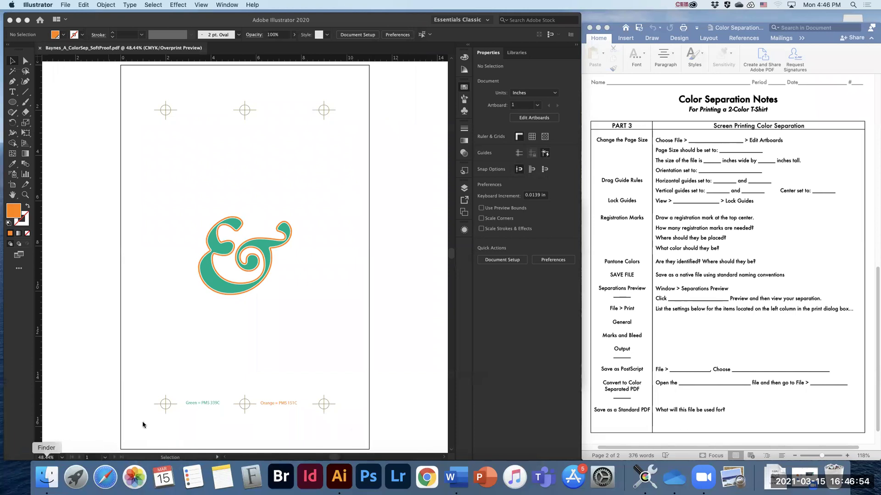
click(420, 234)
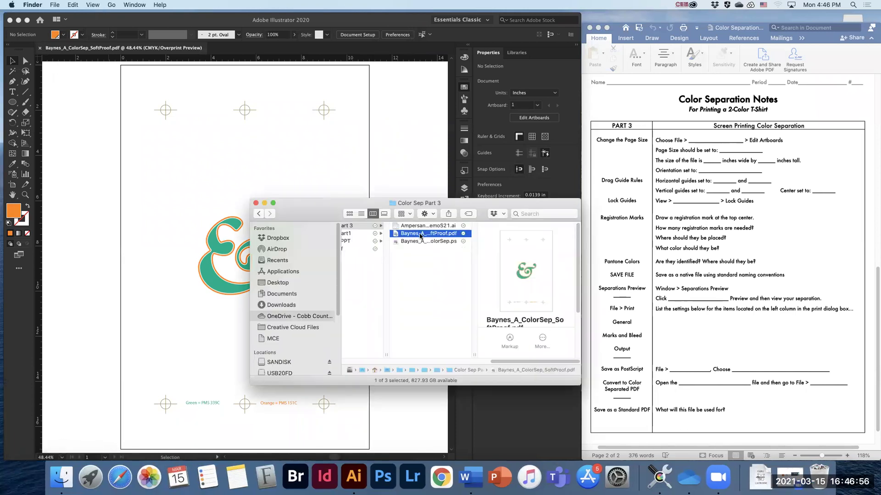
double_click(420, 234)
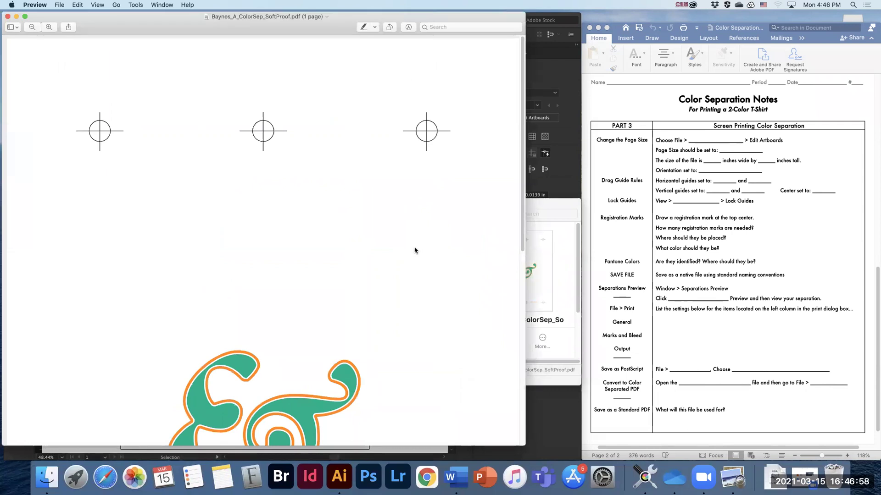
click(32, 27)
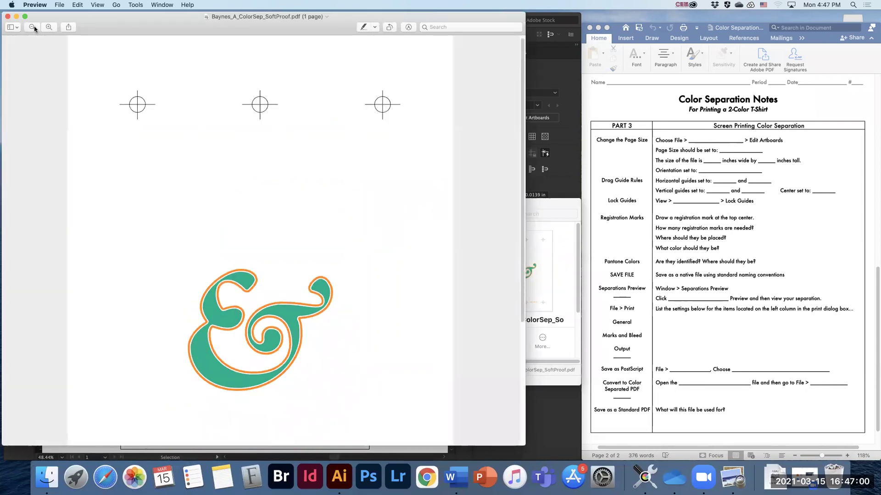
click(32, 27)
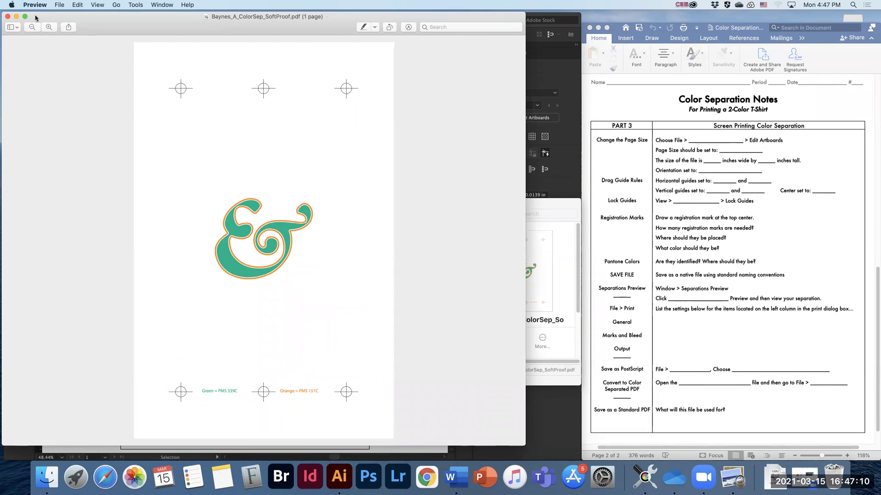
click(7, 16)
click(328, 204)
click(256, 203)
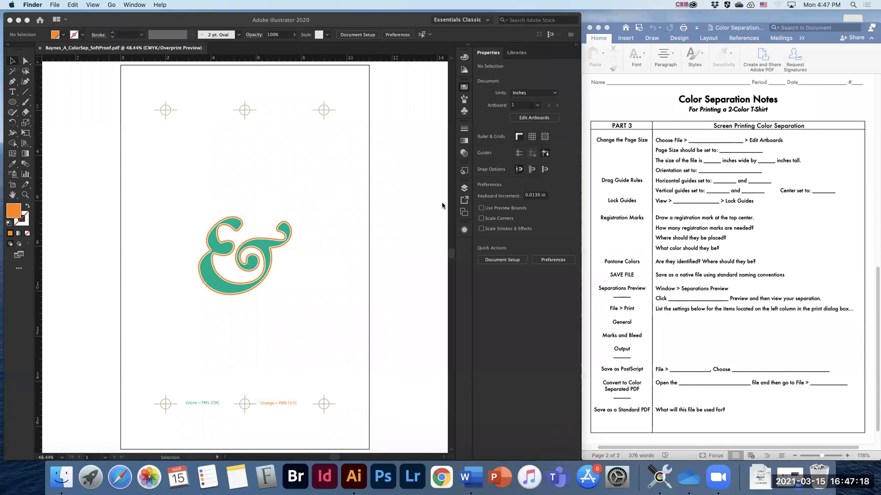